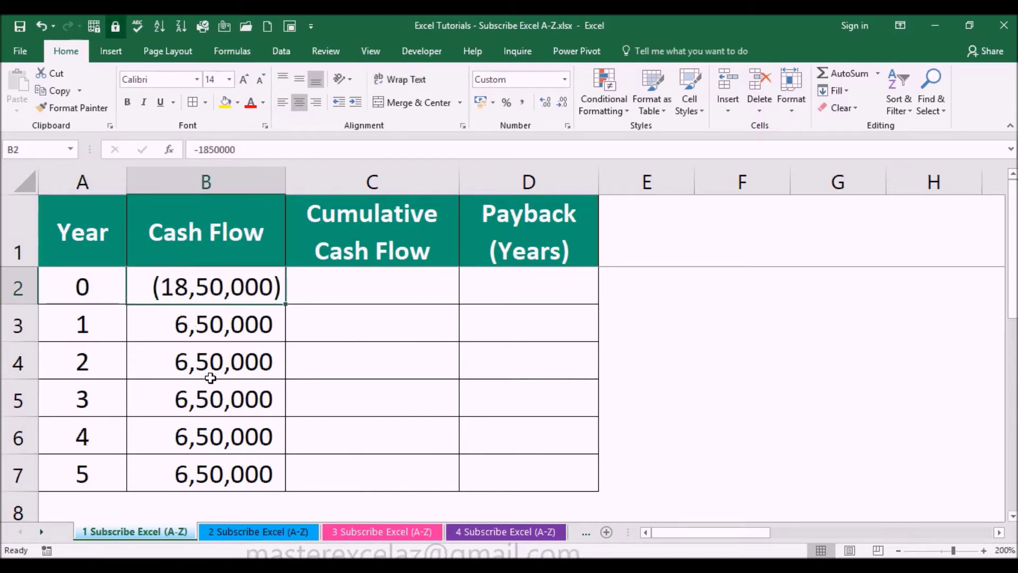
Step: Enter the formula =B2 in cell C2 for the year 0 cumulative cash flow
{"action": "left_click", "coordinate": [366, 221]}
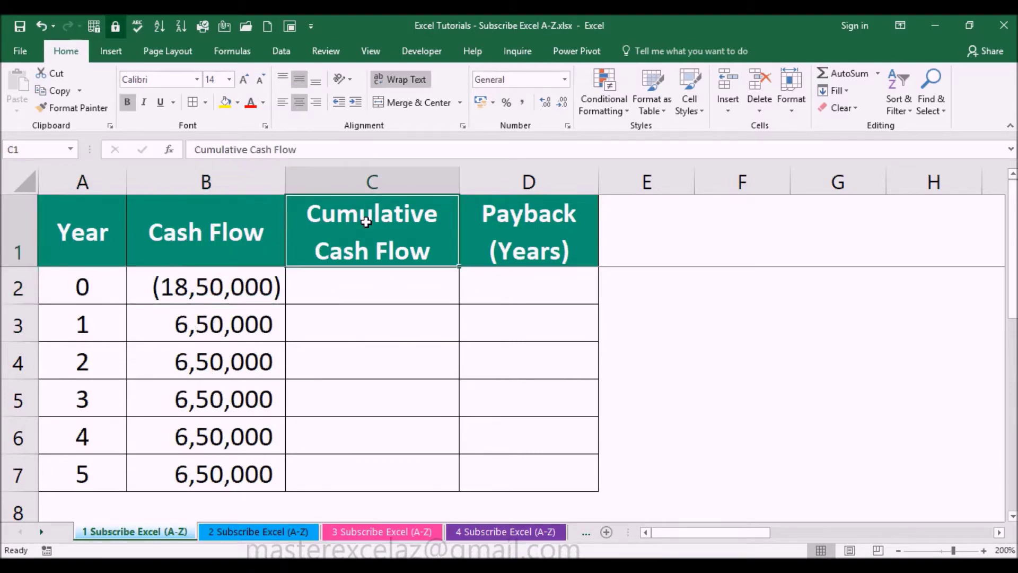
{"action": "left_click", "coordinate": [402, 290]}
{"action": "type", "text": "="}
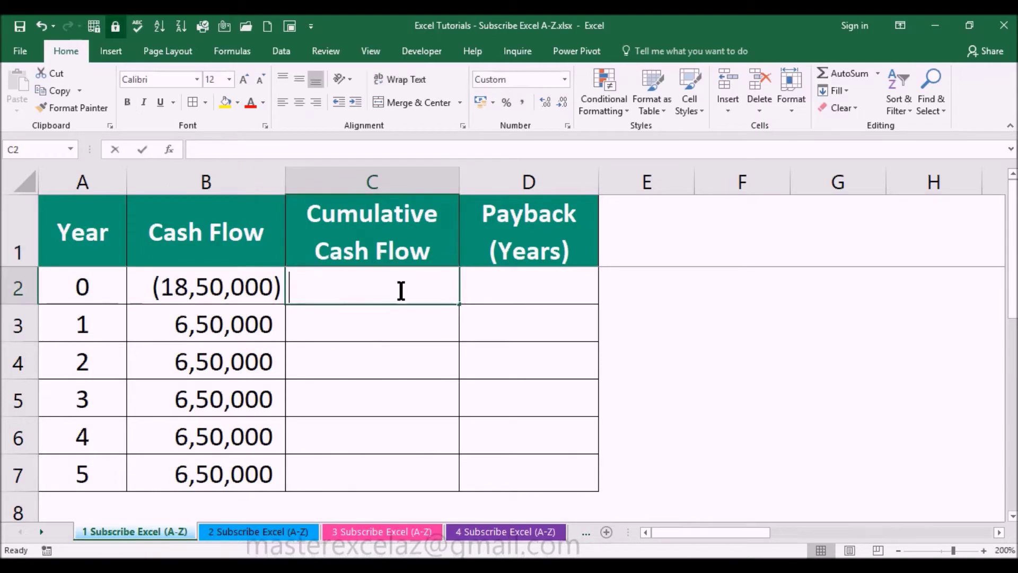
{"action": "left_click", "coordinate": [252, 288]}
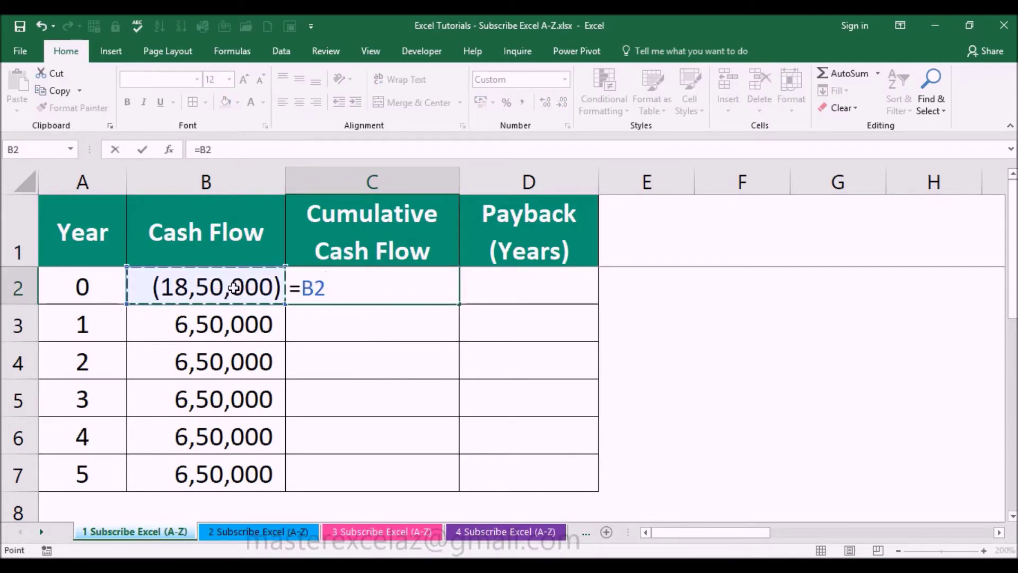
{"action": "key", "text": "Return"}
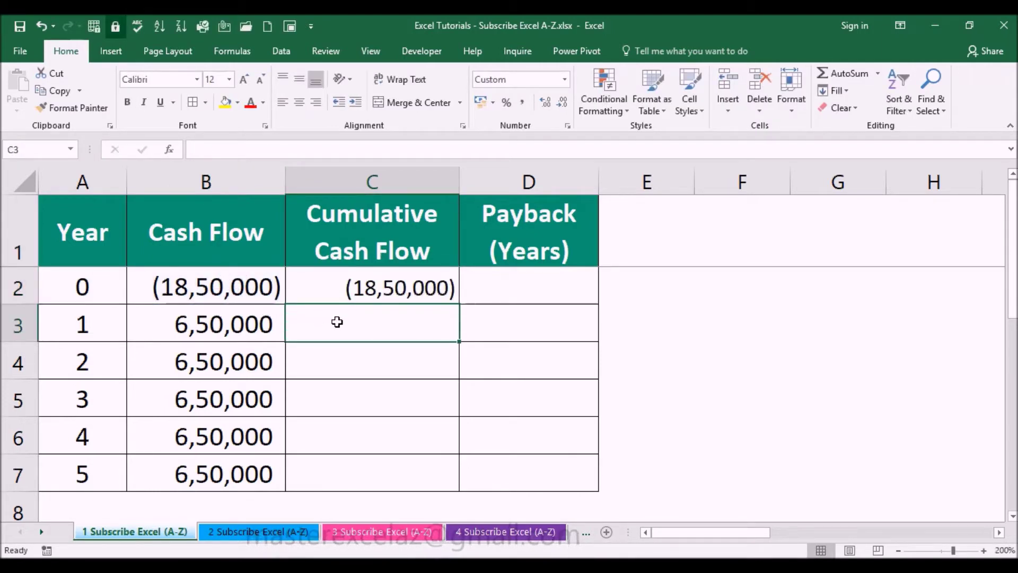
Step: Enter =C2+B3 in cell C3 and fill the formula down through C7
{"action": "type", "text": "="}
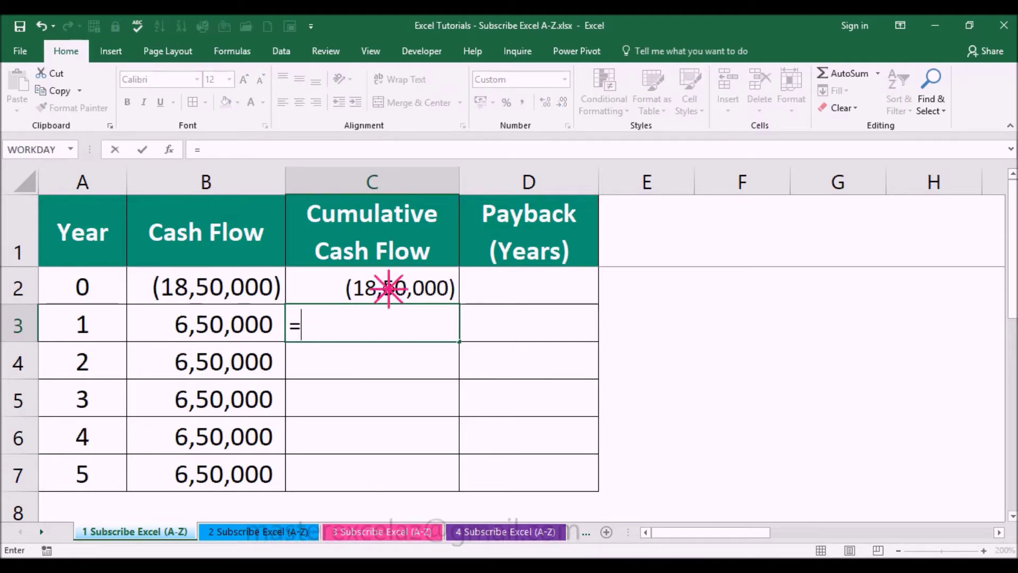
{"action": "left_click", "coordinate": [390, 288]}
{"action": "type", "text": "+"}
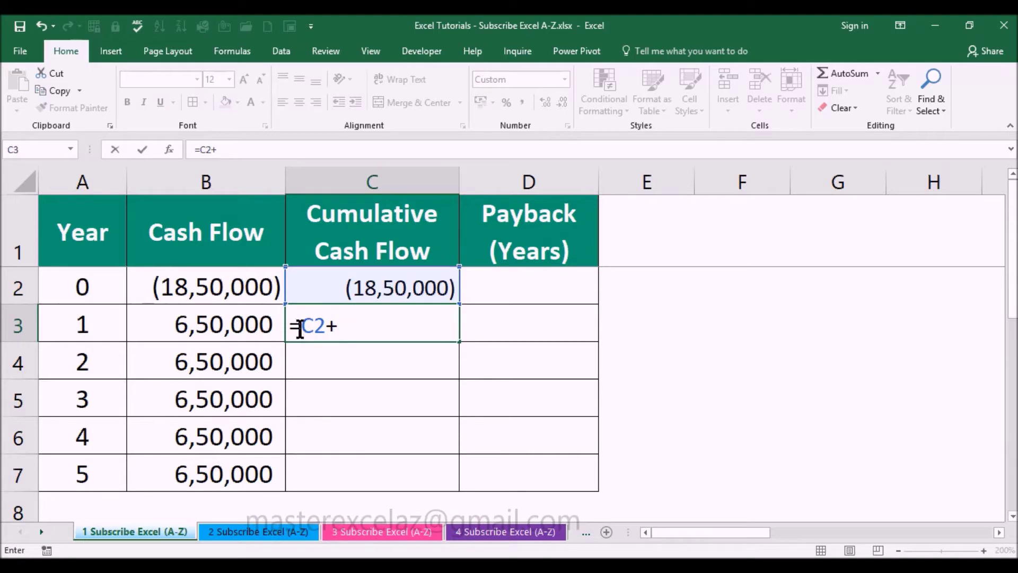
{"action": "left_click", "coordinate": [223, 330]}
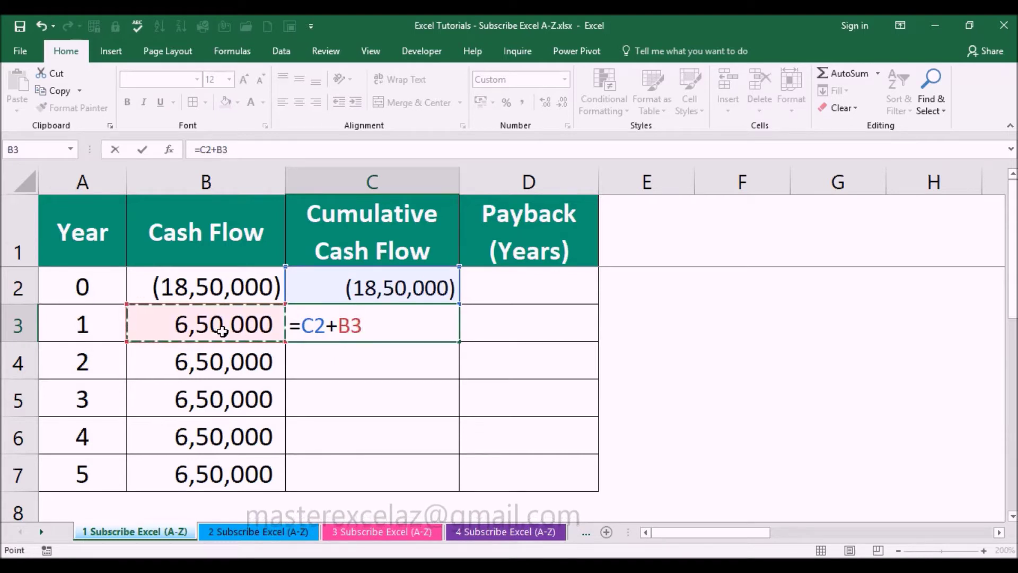
{"action": "key", "text": "Return"}
{"action": "left_click", "coordinate": [371, 325]}
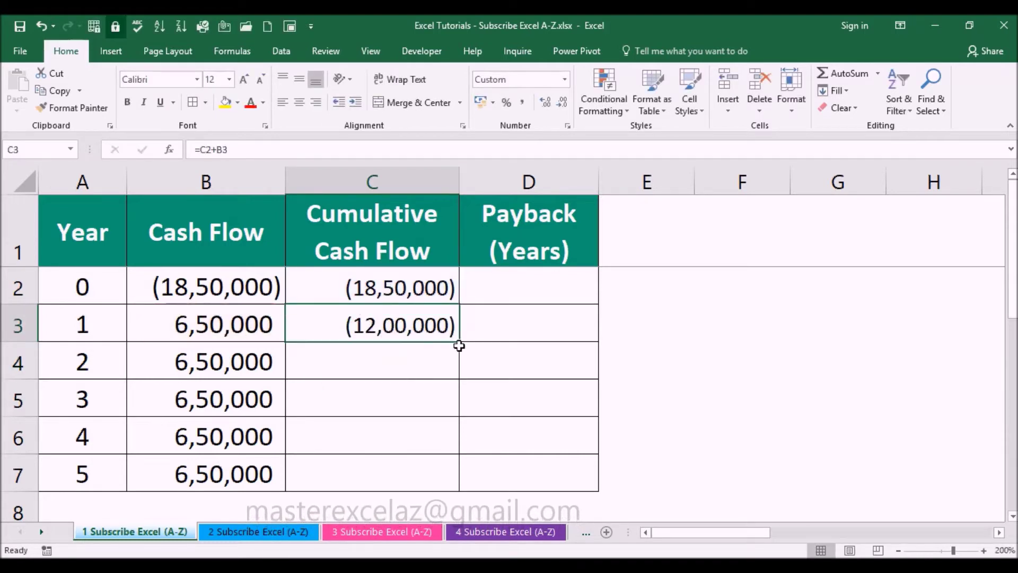
{"action": "left_click_drag", "start_coordinate": [459, 345], "coordinate": [456, 472]}
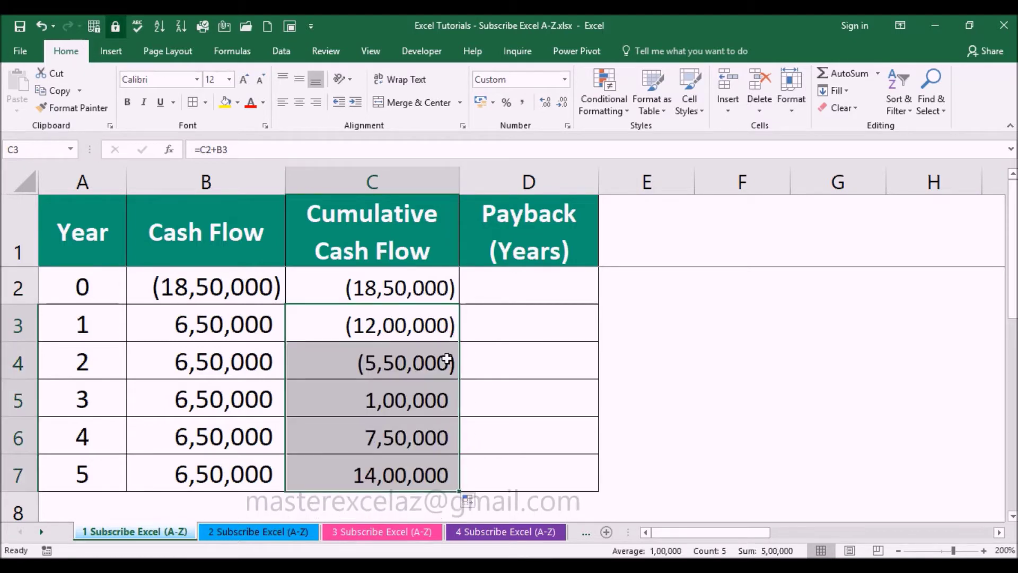
Step: Examine the cumulative cash flow formulas cell by cell from C2 to C7
{"action": "left_click", "coordinate": [420, 285]}
{"action": "double_click", "coordinate": [420, 284]}
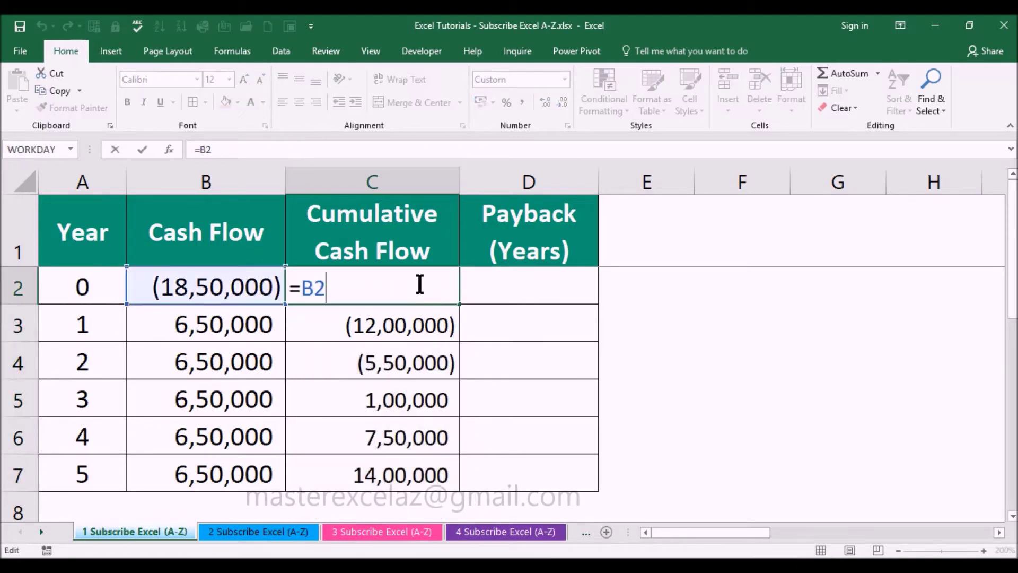
{"action": "key", "text": "Return"}
{"action": "key", "text": "F2"}
{"action": "key", "text": "Return"}
{"action": "key", "text": "F2"}
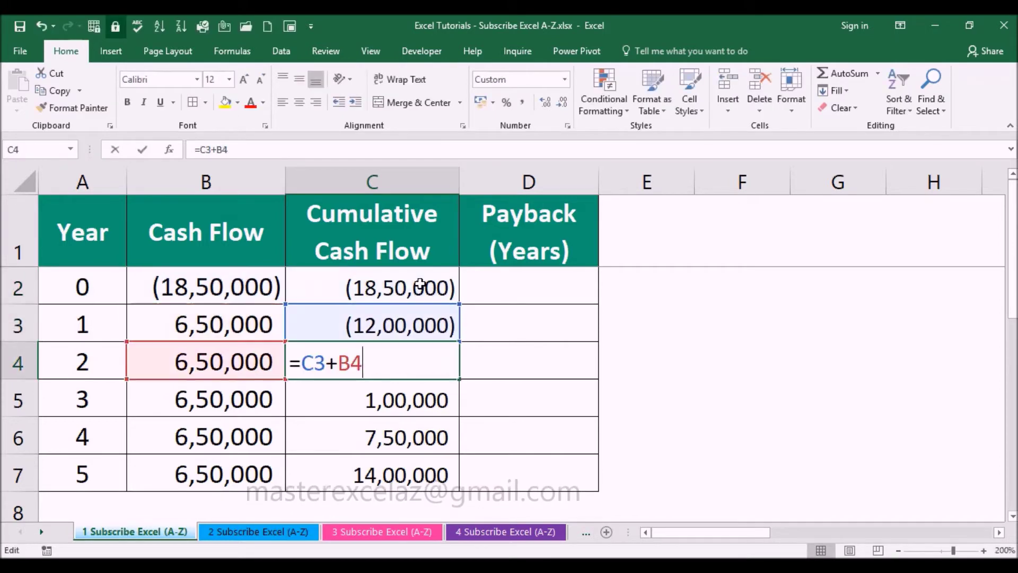
{"action": "key", "text": "Return"}
{"action": "key", "text": "F2"}
{"action": "key", "text": "Return"}
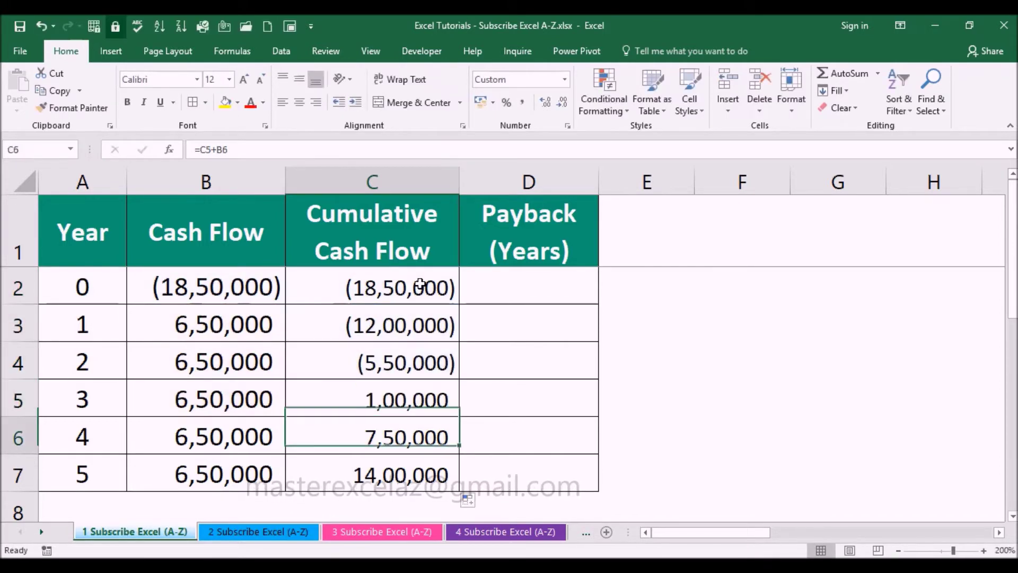
{"action": "key", "text": "F2"}
{"action": "key", "text": "Return"}
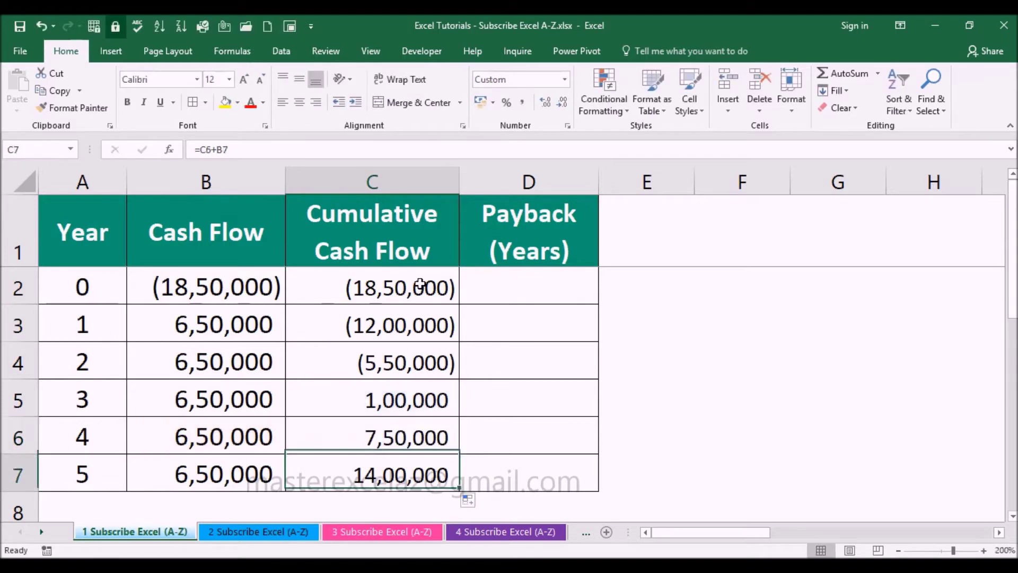
{"action": "key", "text": "F2"}
{"action": "key", "text": "Escape"}
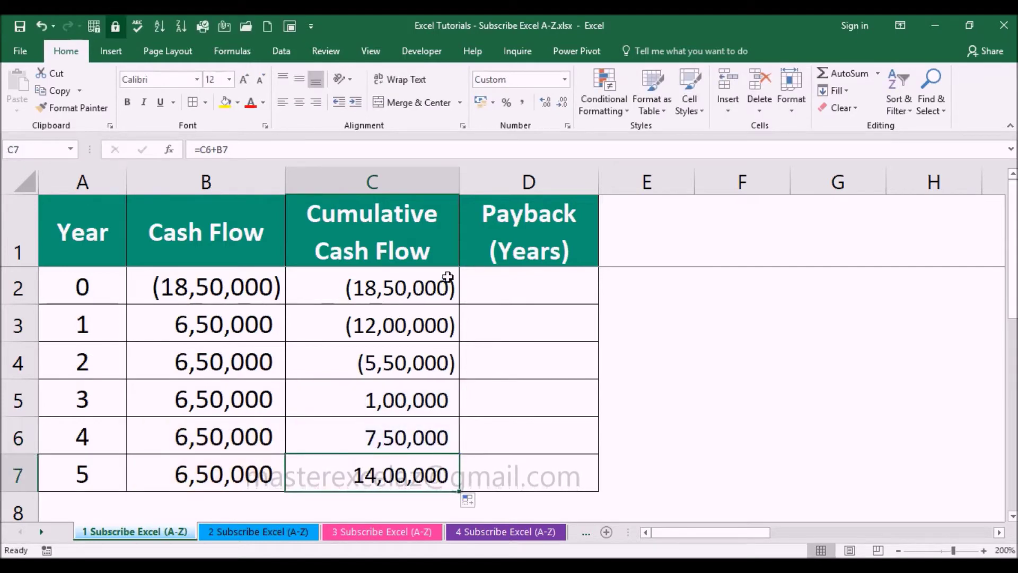
Step: Begin an IF formula in cell D2 that returns an empty string "" when C2<0
{"action": "left_click", "coordinate": [515, 243]}
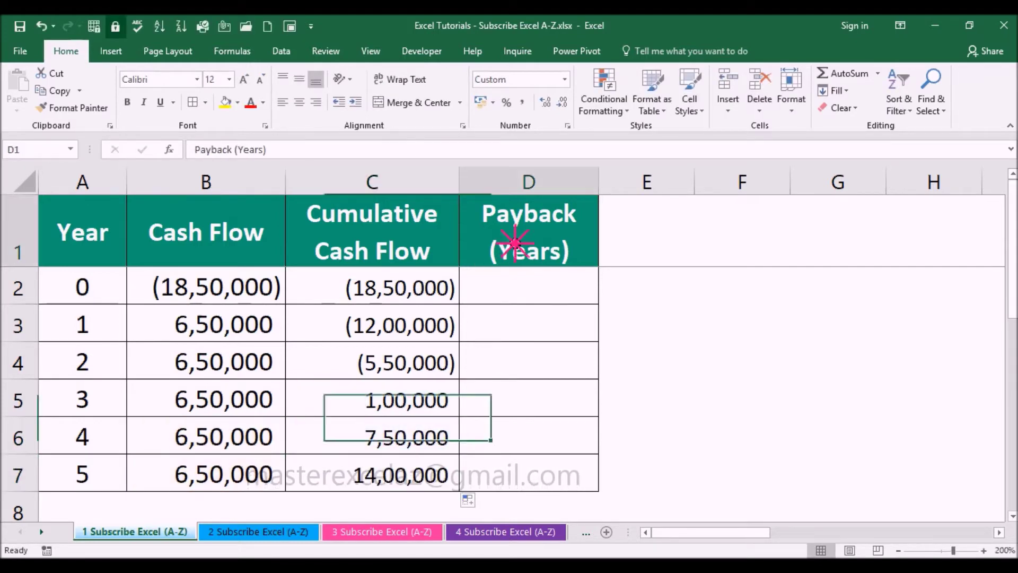
{"action": "left_click", "coordinate": [544, 278]}
{"action": "type", "text": "=if("}
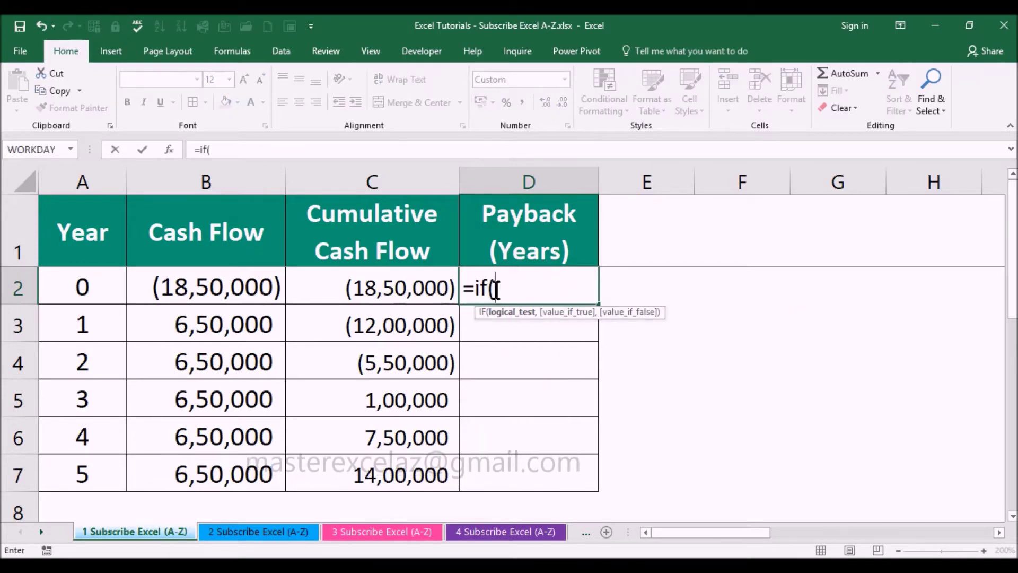
{"action": "left_click", "coordinate": [511, 313]}
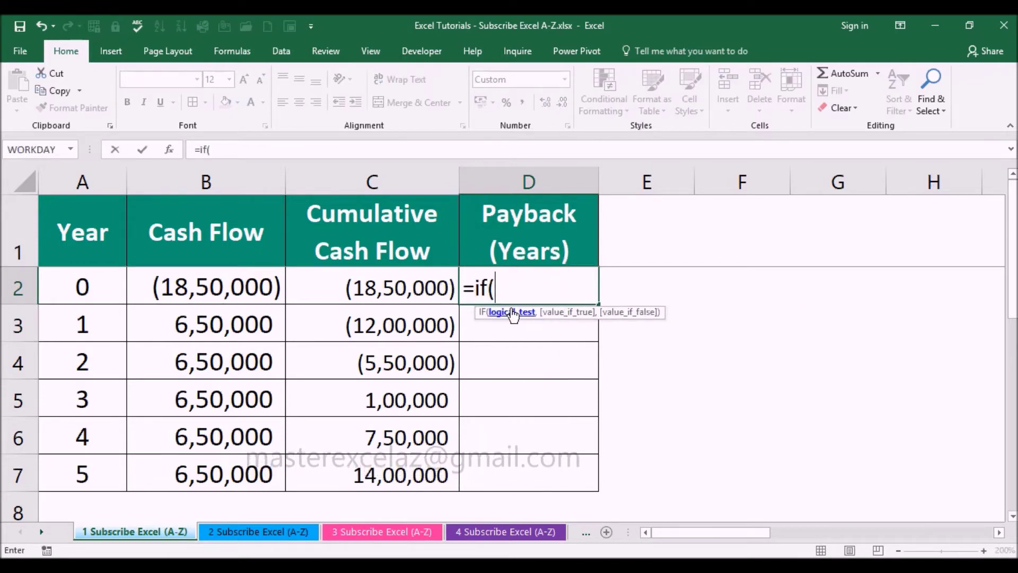
{"action": "left_click", "coordinate": [423, 288]}
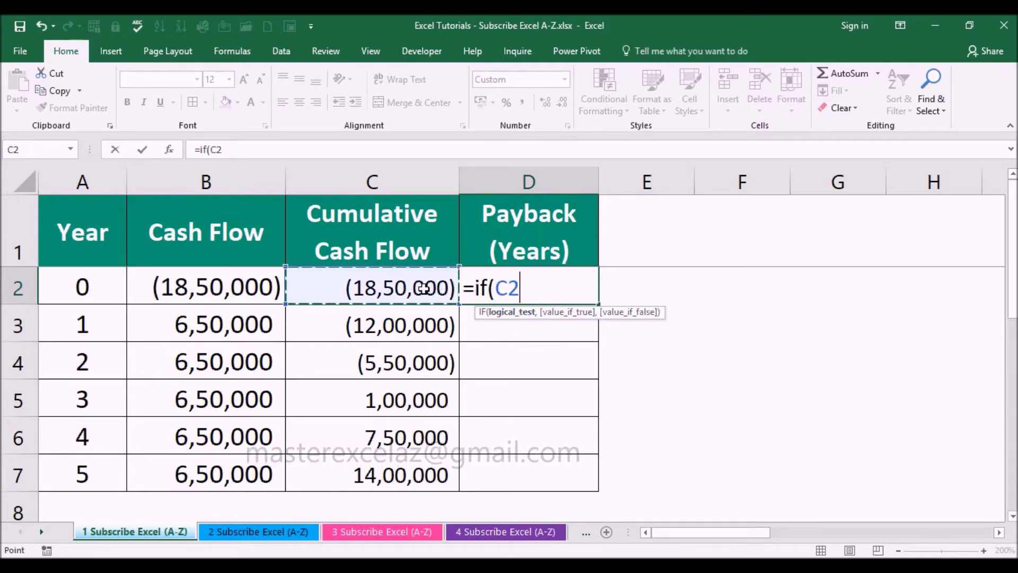
{"action": "type", "text": "<0,"}
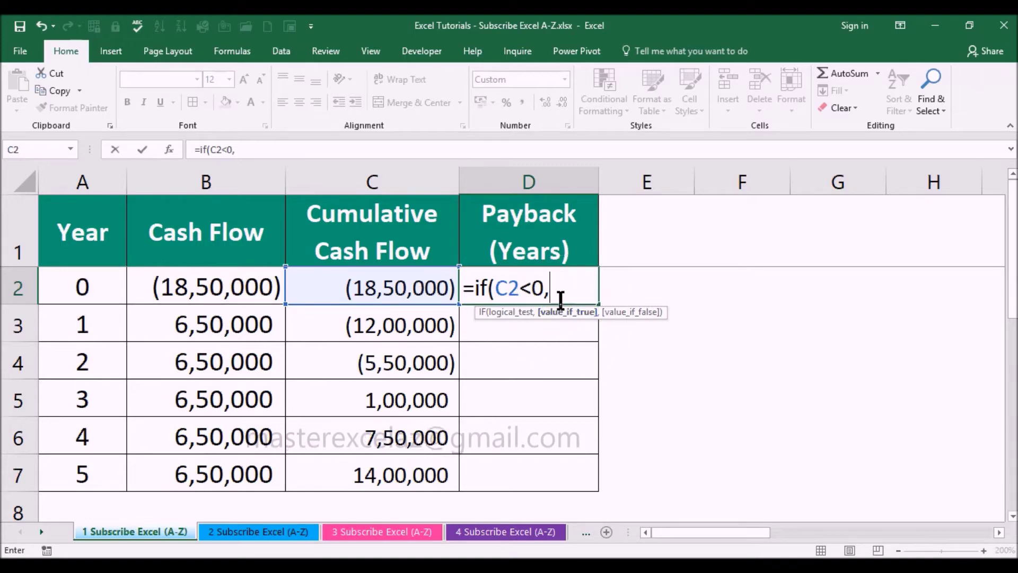
{"action": "type", "text": "\"\""}
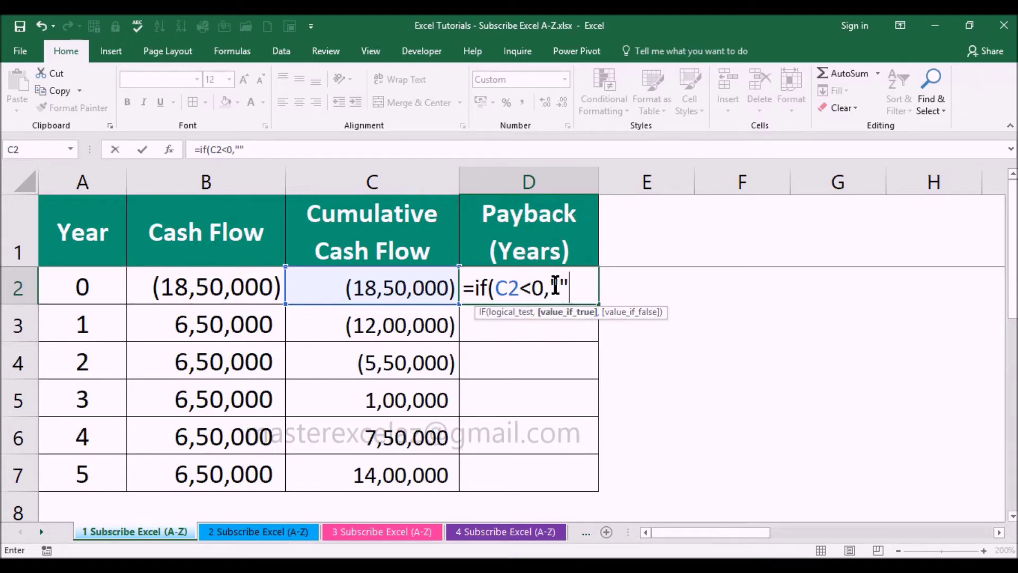
{"action": "type", "text": ","}
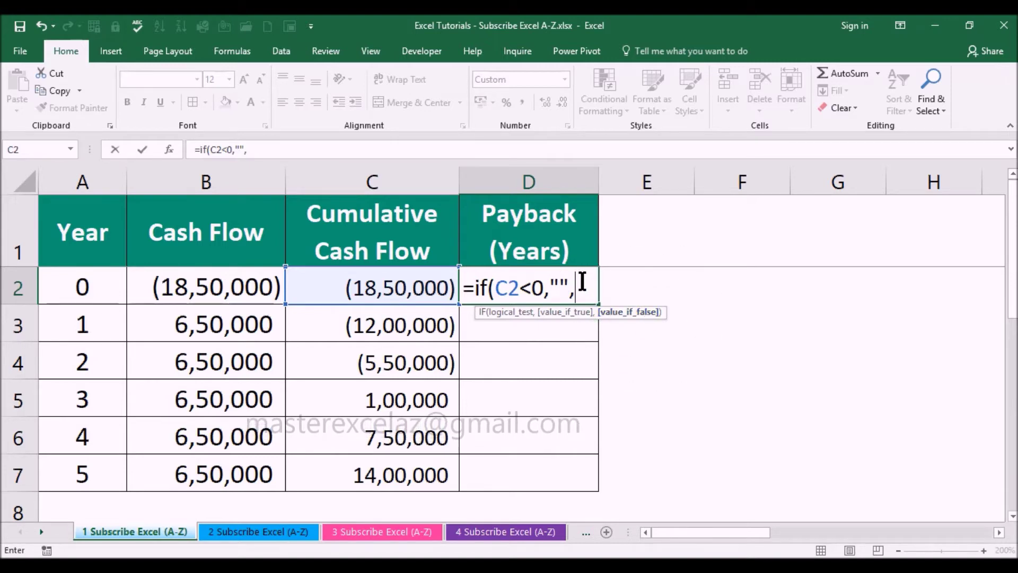
Step: Nest a second IF as the D2 formula's false value, testing C2=0 and returning A2 when true
{"action": "type", "text": "if("}
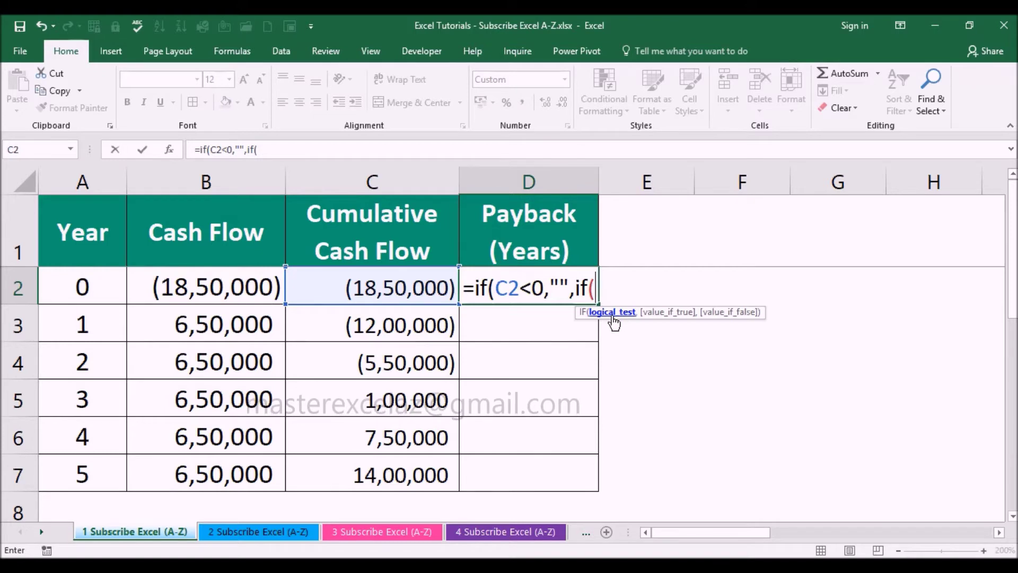
{"action": "left_click", "coordinate": [438, 287]}
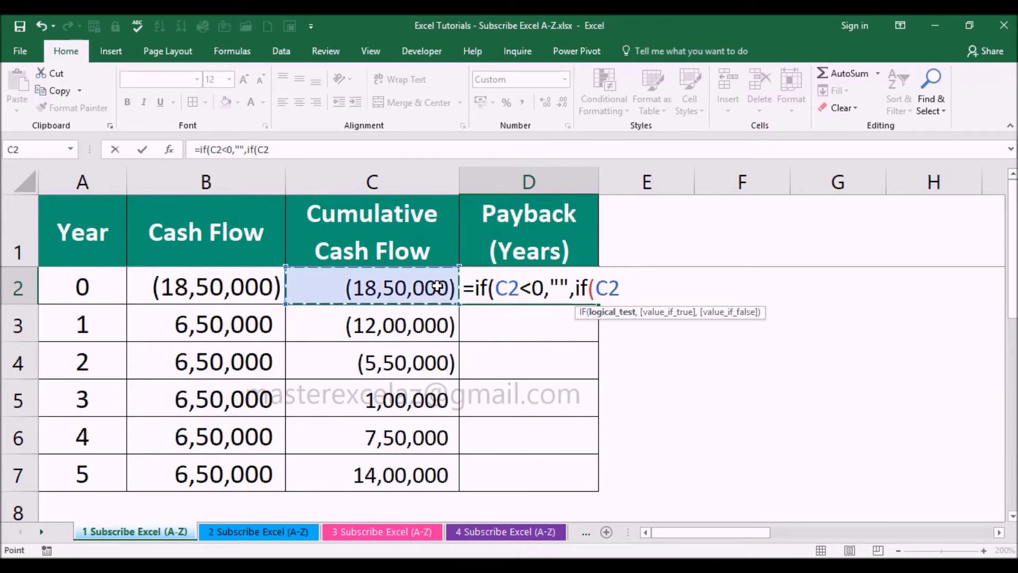
{"action": "type", "text": "=0"}
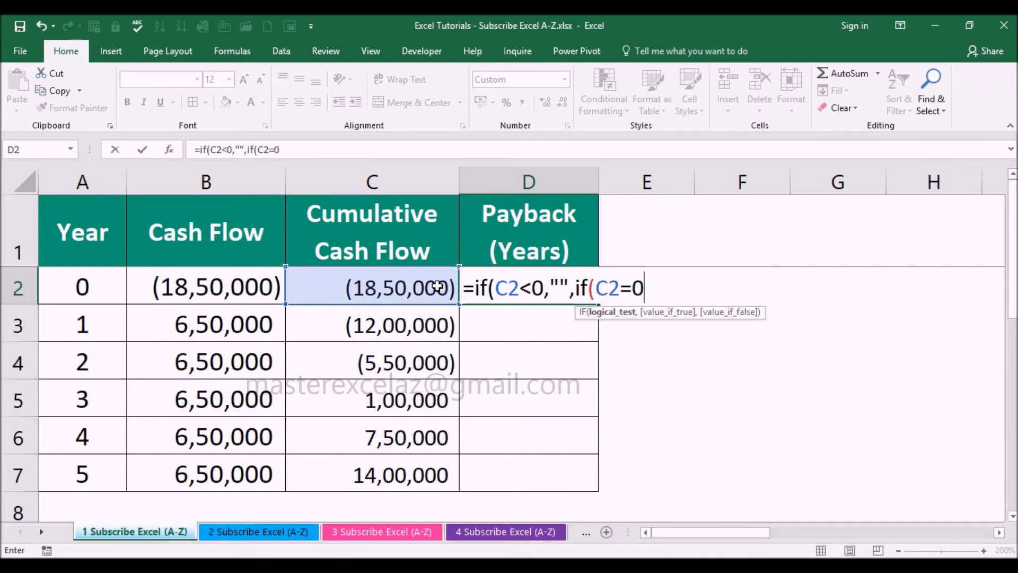
{"action": "type", "text": ","}
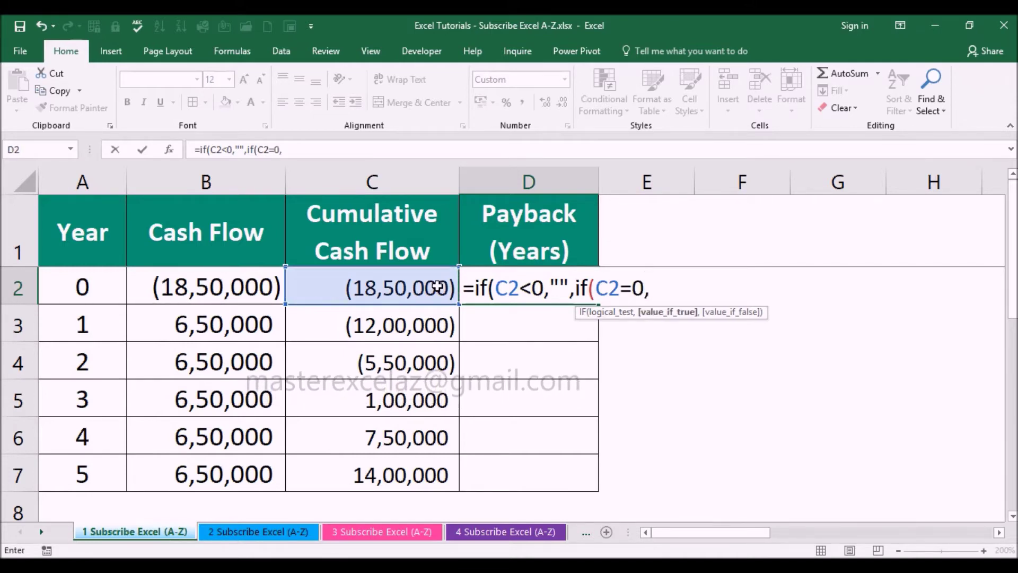
{"action": "left_click", "coordinate": [676, 314]}
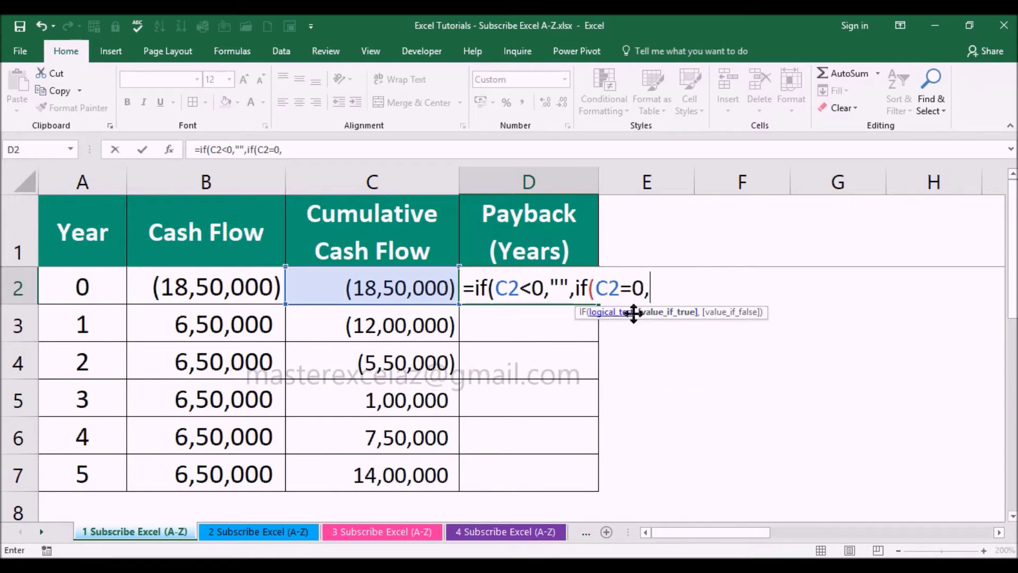
{"action": "left_click", "coordinate": [91, 287]}
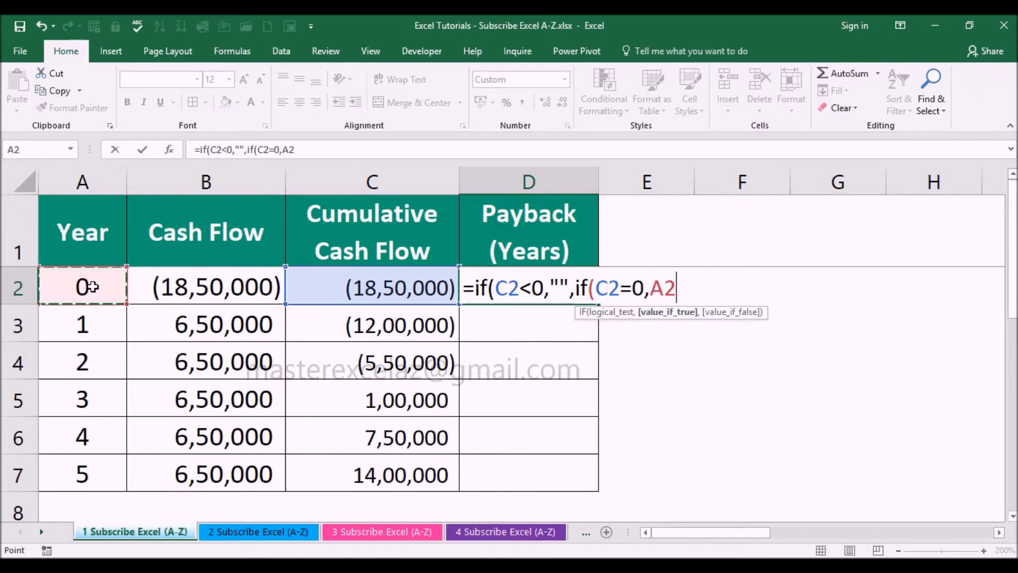
{"action": "type", "text": ","}
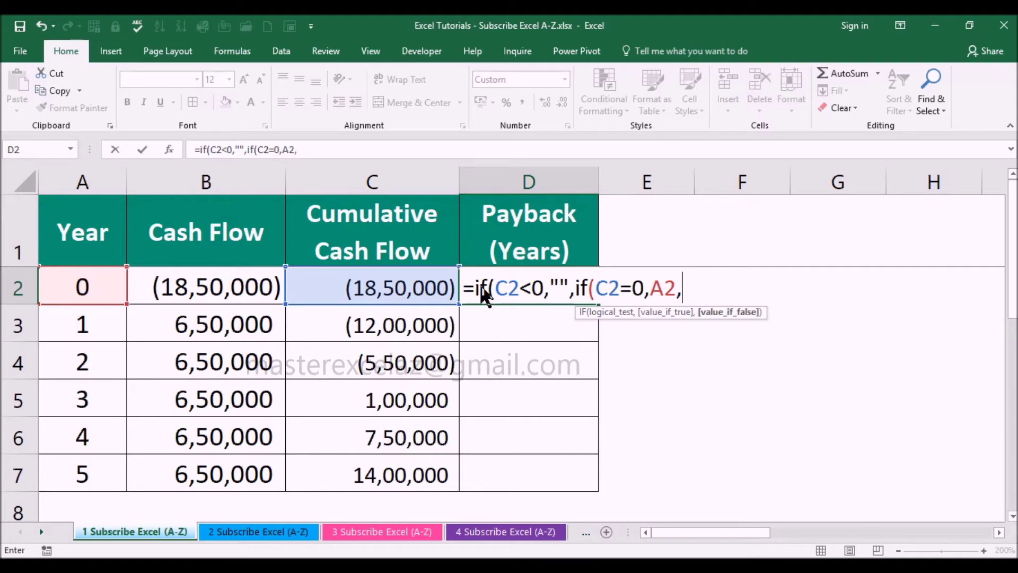
Step: Finish the D2 formula with (A2-(C2/B2)) as the nested IF's false value, close all parentheses and enter it
{"action": "left_click", "coordinate": [720, 316]}
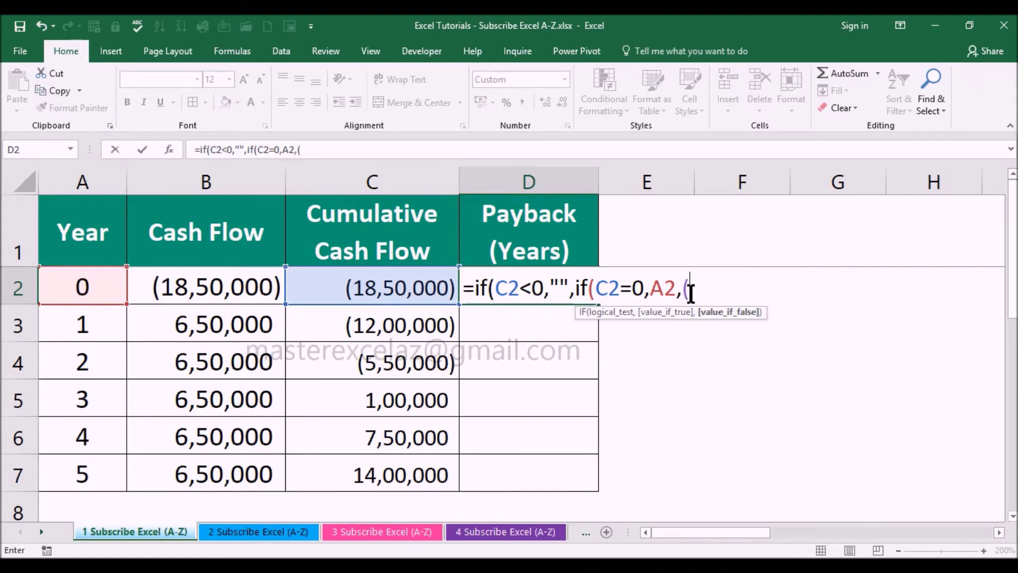
{"action": "left_click", "coordinate": [82, 282]}
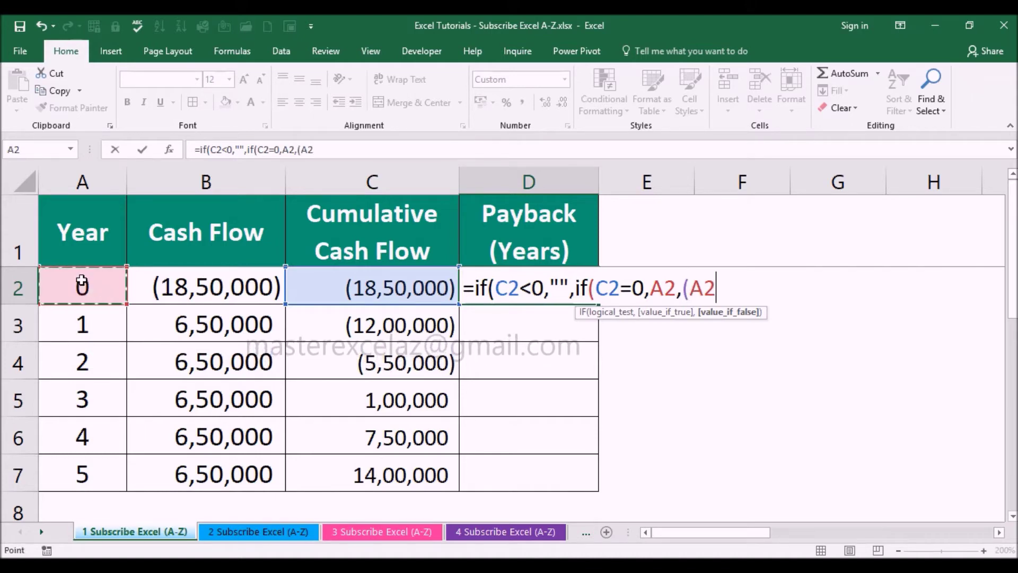
{"action": "type", "text": "-("}
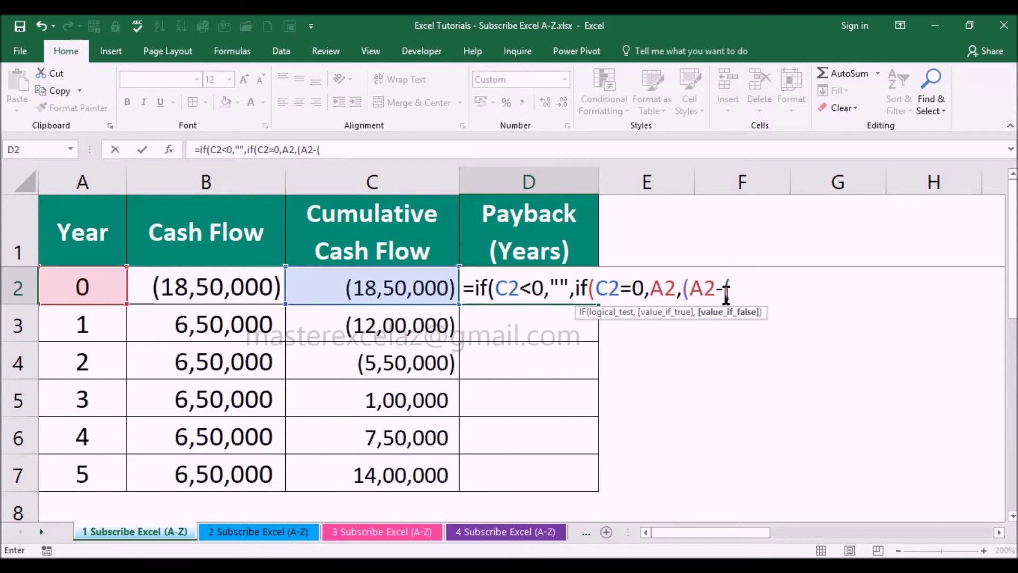
{"action": "left_click", "coordinate": [429, 278]}
{"action": "type", "text": "/"}
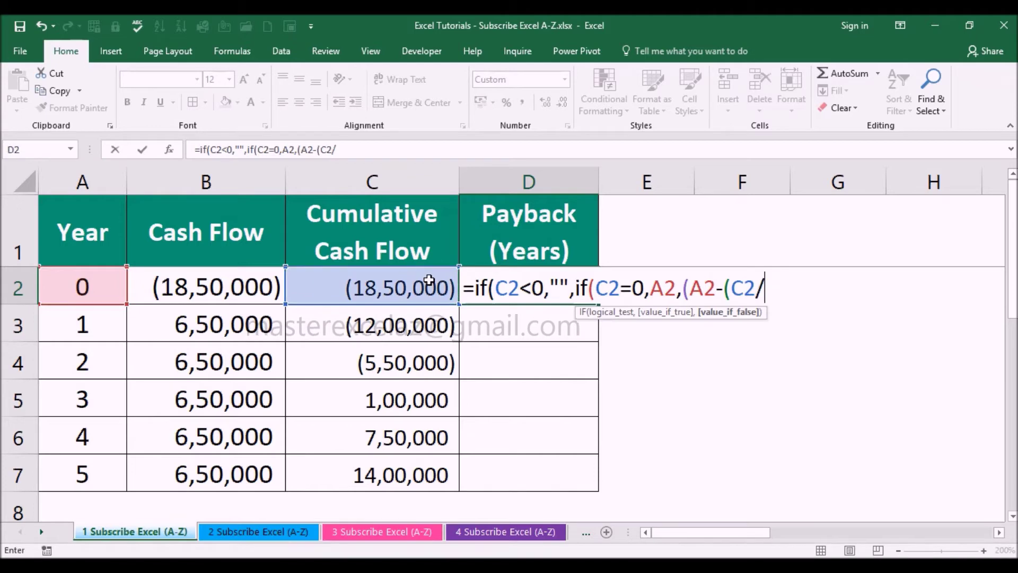
{"action": "left_click", "coordinate": [260, 287]}
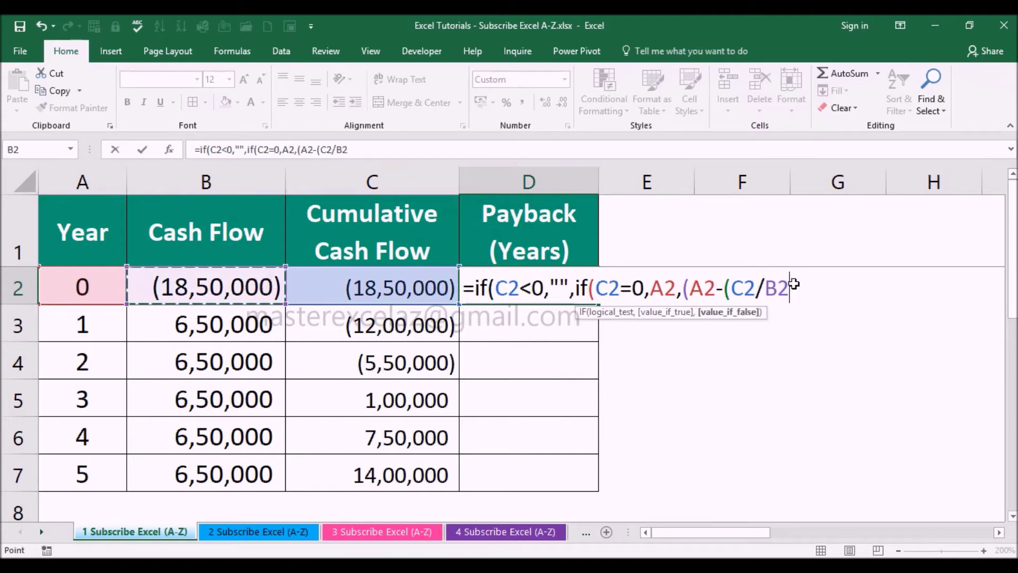
{"action": "type", "text": "))"}
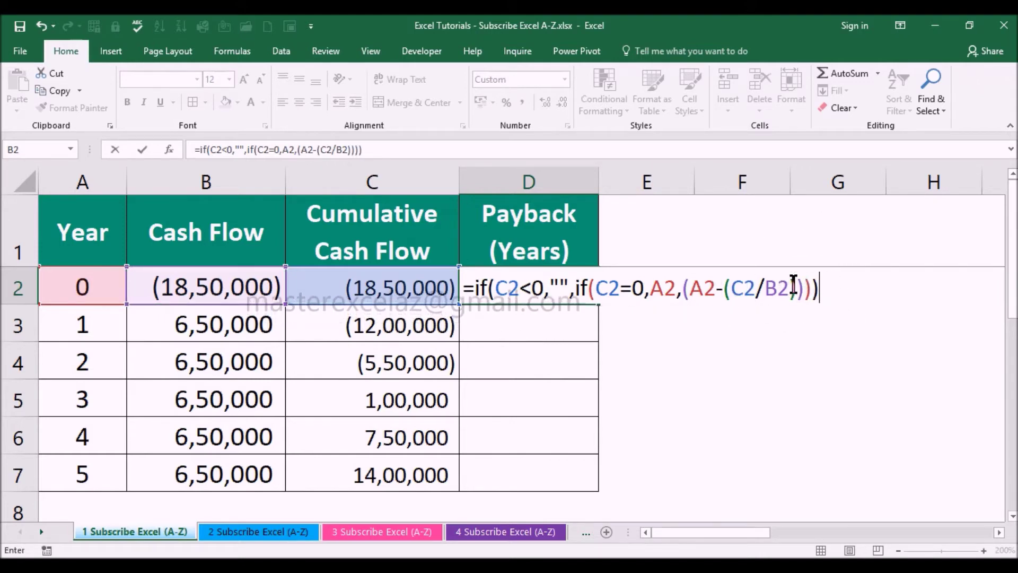
{"action": "key", "text": "Return"}
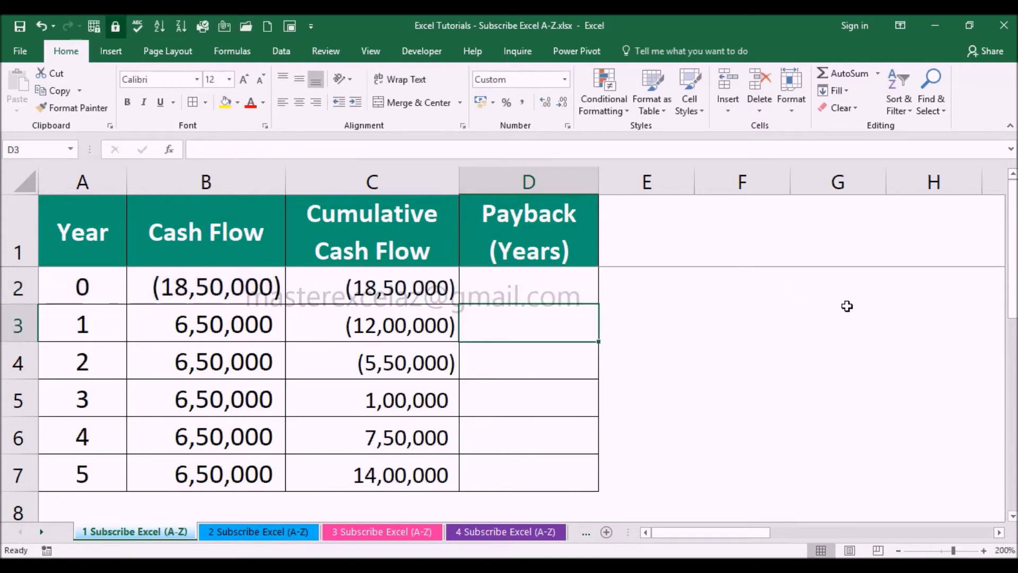
Step: Fill the payback formula from D2 down through D7
{"action": "left_click", "coordinate": [576, 276]}
{"action": "left_click_drag", "start_coordinate": [596, 300], "coordinate": [596, 487]}
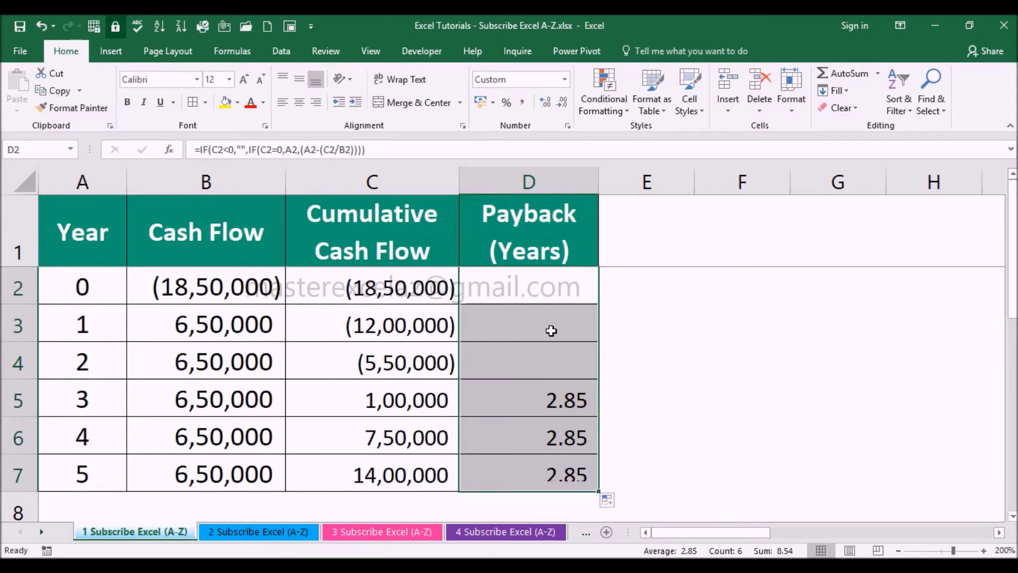
Step: Examine the filled payback formulas cell by cell from D2 to D7
{"action": "left_click", "coordinate": [546, 299]}
{"action": "double_click", "coordinate": [546, 298]}
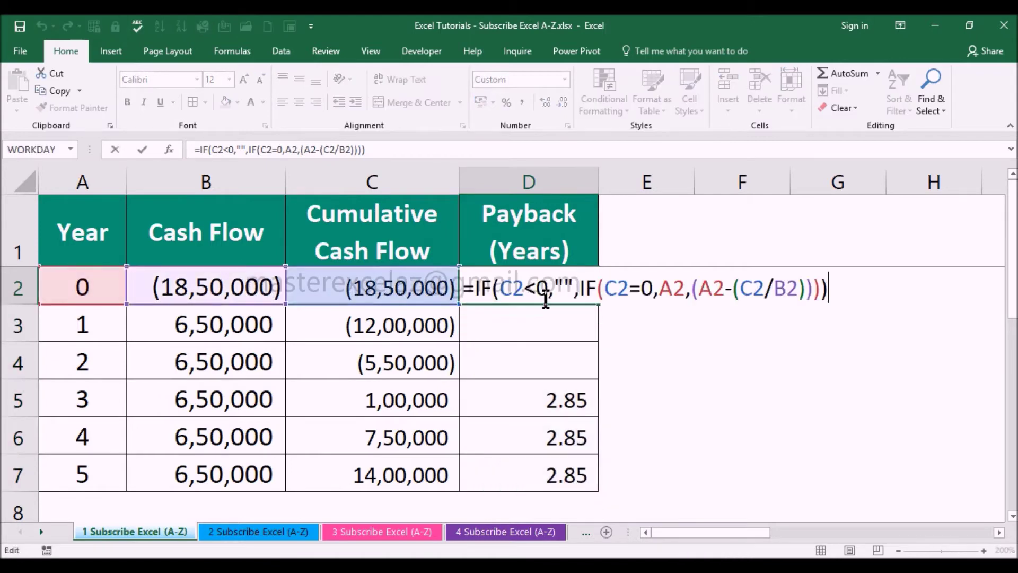
{"action": "key", "text": "Escape"}
{"action": "key", "text": "Down"}
{"action": "key", "text": "F2"}
{"action": "key", "text": "Escape"}
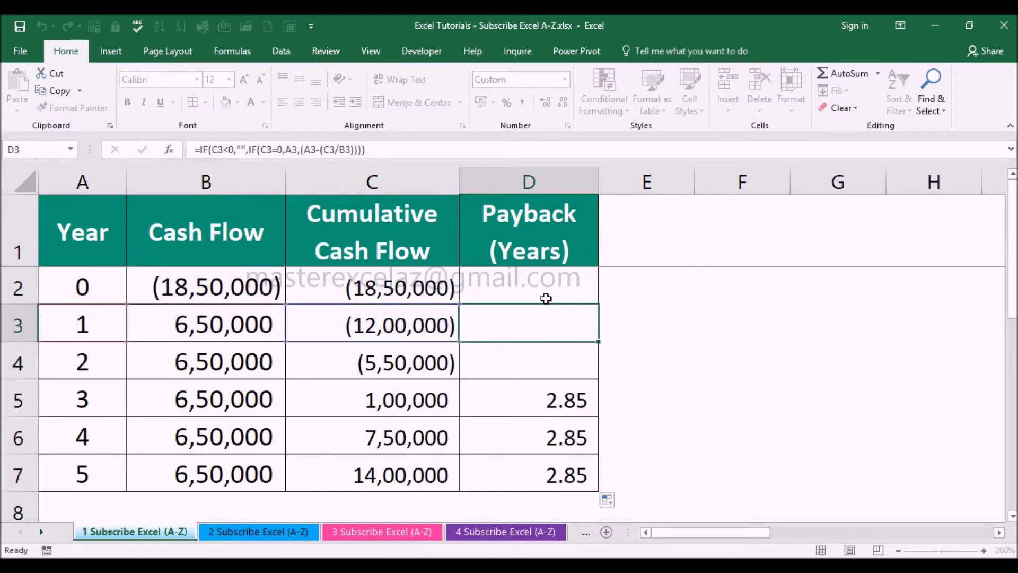
{"action": "key", "text": "Down"}
{"action": "key", "text": "F2"}
{"action": "key", "text": "Escape"}
{"action": "key", "text": "Down"}
{"action": "key", "text": "F2"}
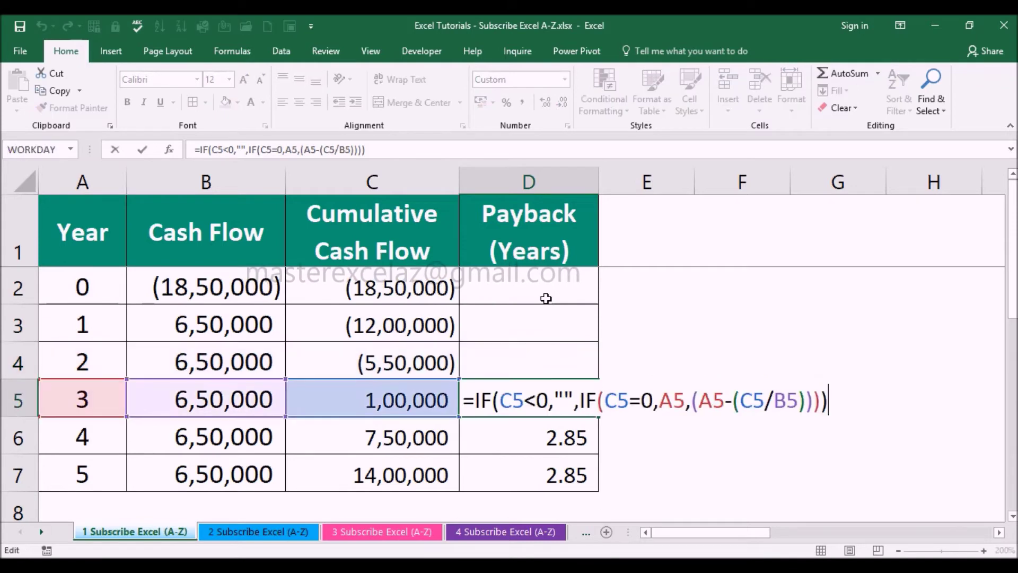
{"action": "key", "text": "Escape"}
{"action": "key", "text": "Down"}
{"action": "key", "text": "F2"}
{"action": "key", "text": "Escape"}
{"action": "key", "text": "Down"}
{"action": "key", "text": "F2"}
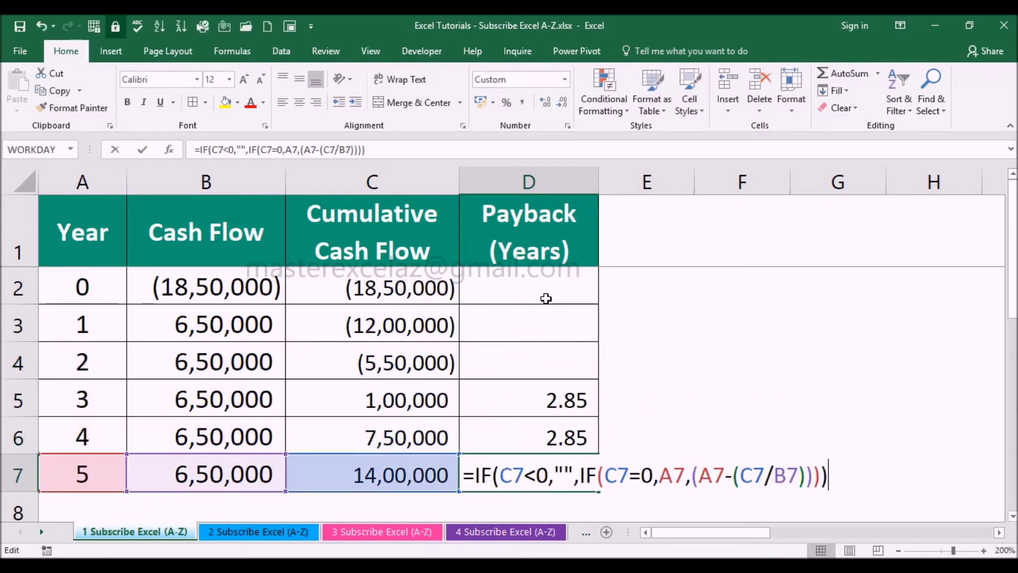
{"action": "key", "text": "Escape"}
Step: Wrap the D2 formula in an outer IF that tests C1>=0, returns "" when true and uses the existing IF as its false value
{"action": "left_click", "coordinate": [546, 299]}
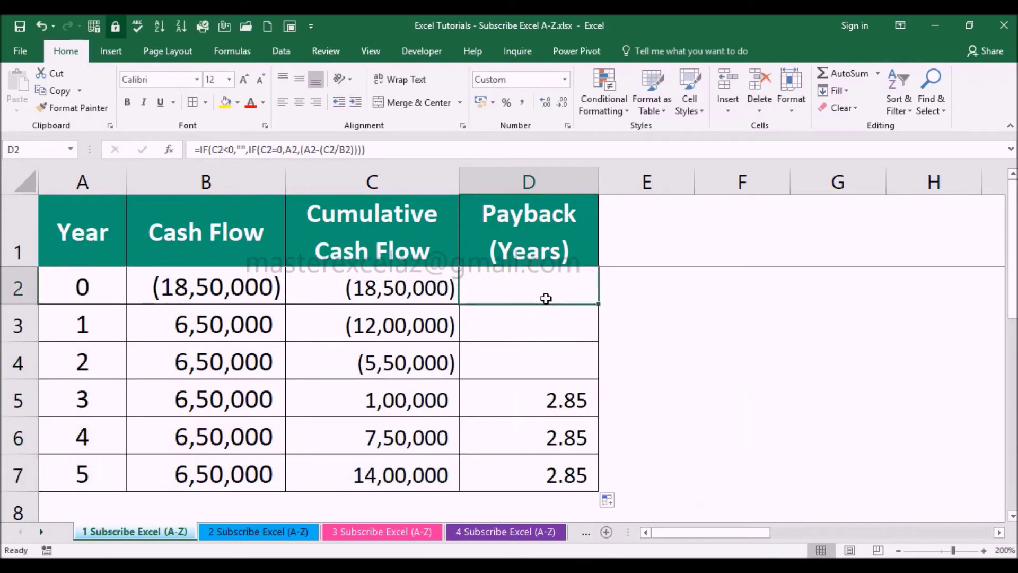
{"action": "key", "text": "F2"}
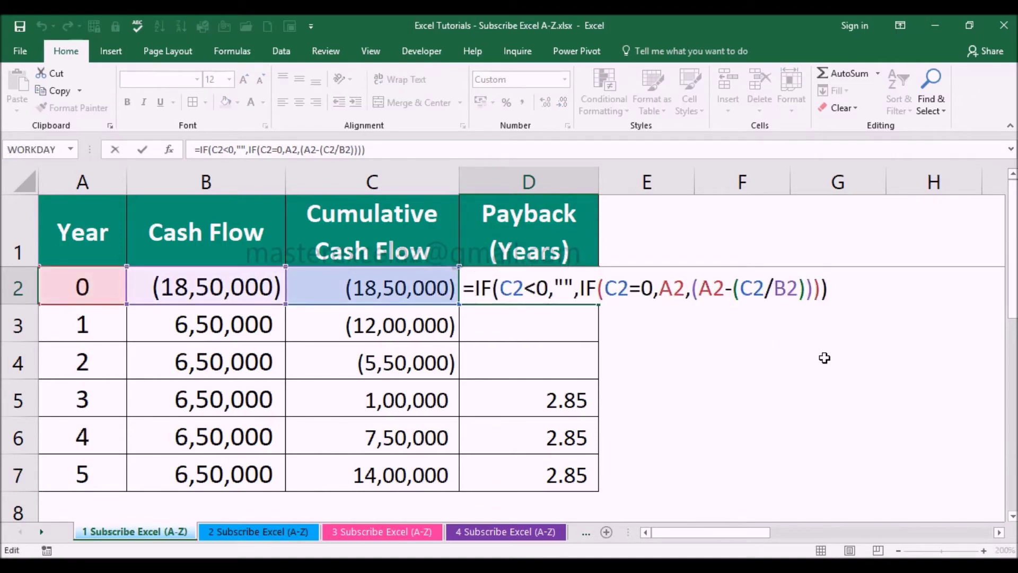
{"action": "type", "text": "if("}
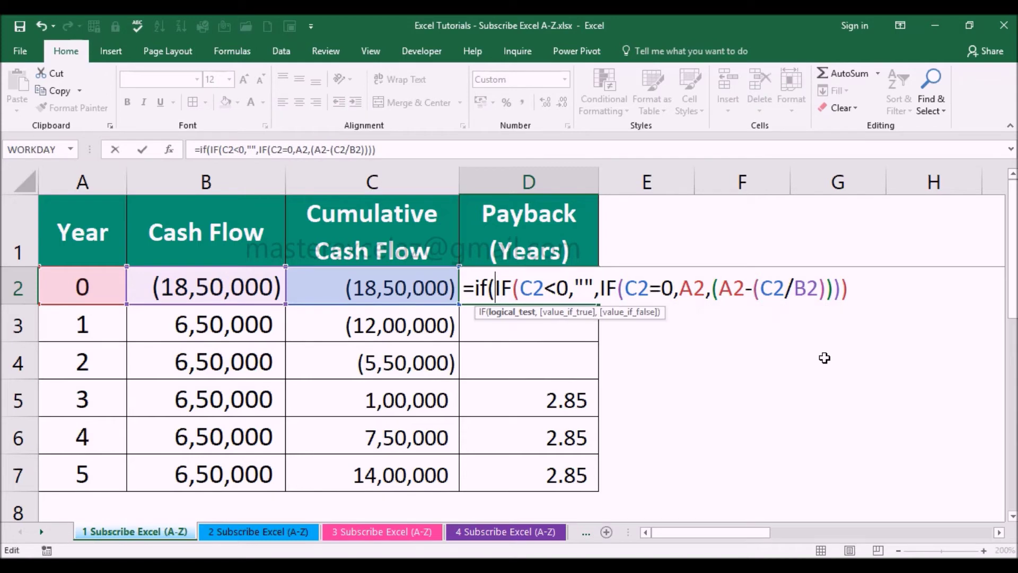
{"action": "key", "text": "ctrl"}
{"action": "key", "text": "ctrl"}
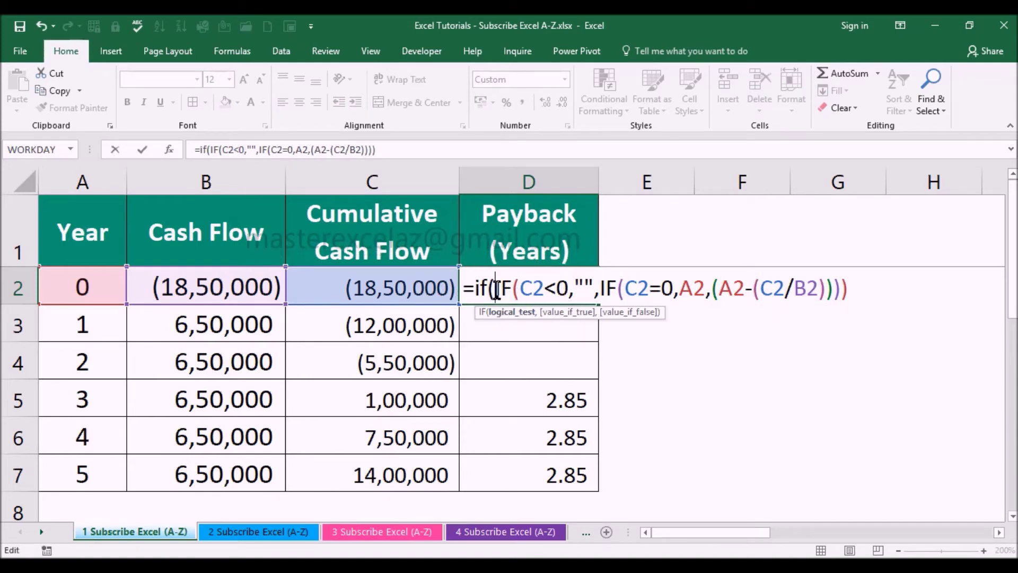
{"action": "left_click", "coordinate": [398, 232]}
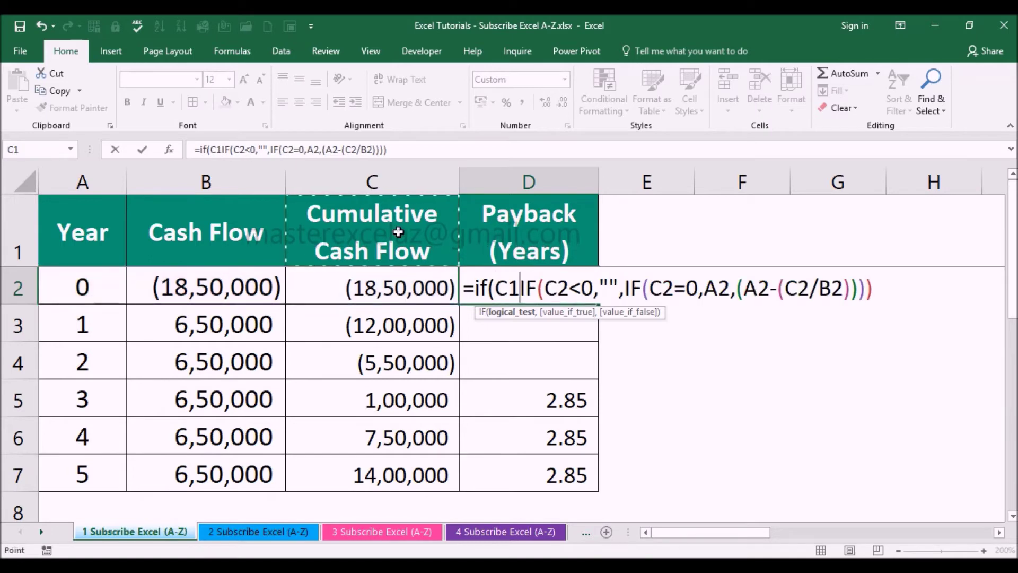
{"action": "type", "text": ">"}
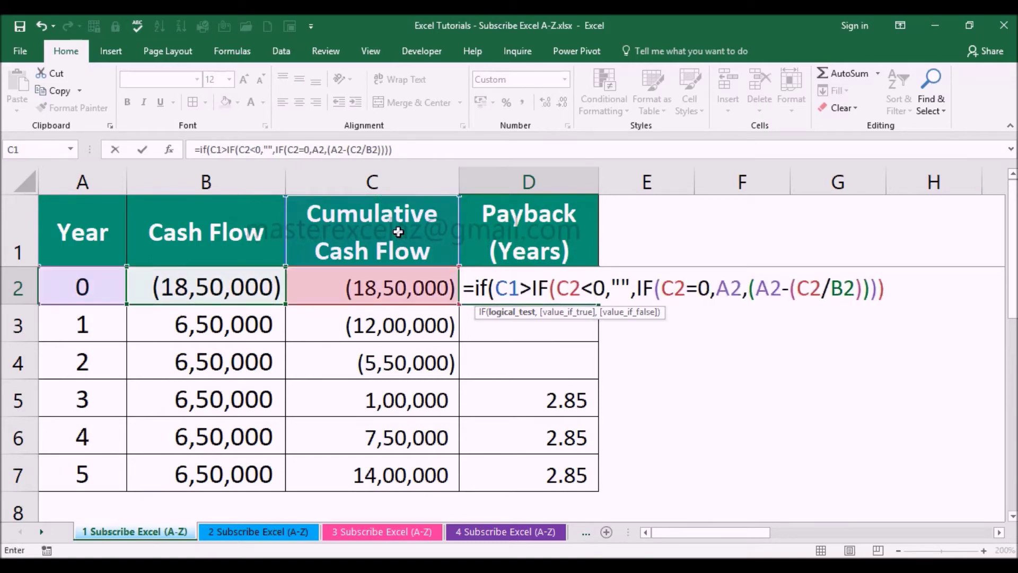
{"action": "type", "text": "=0"}
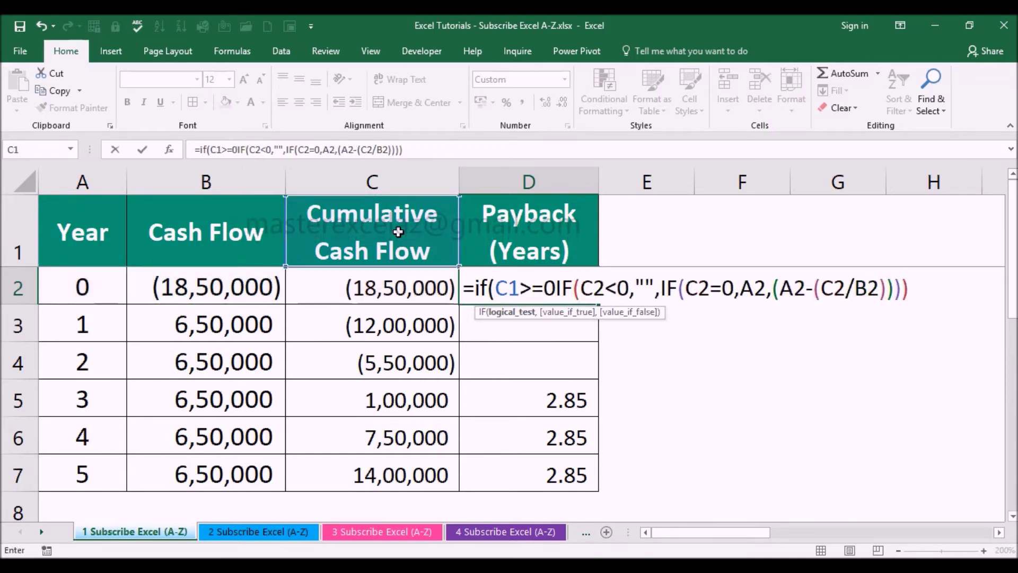
{"action": "type", "text": ","}
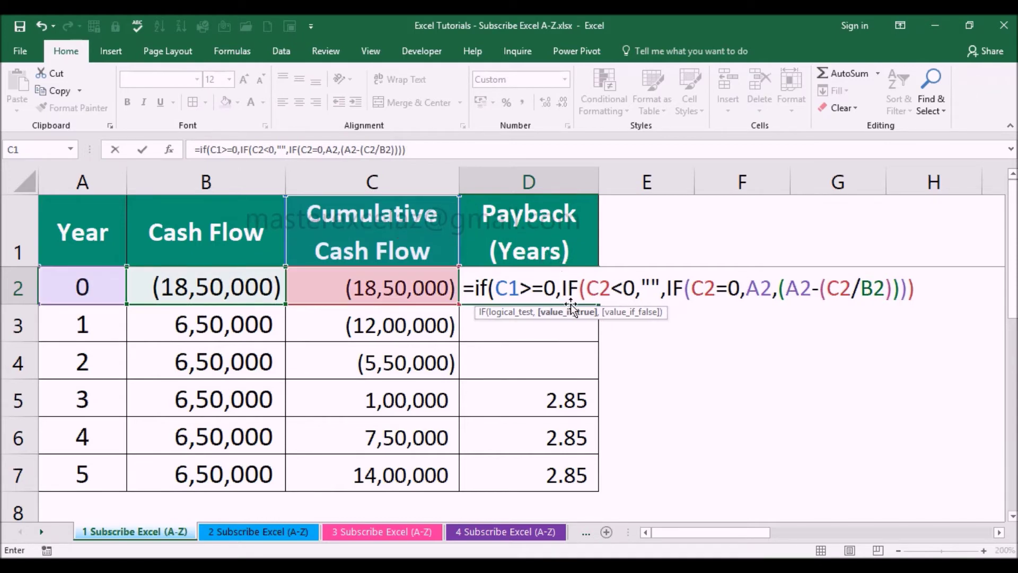
{"action": "key", "text": "ctrl"}
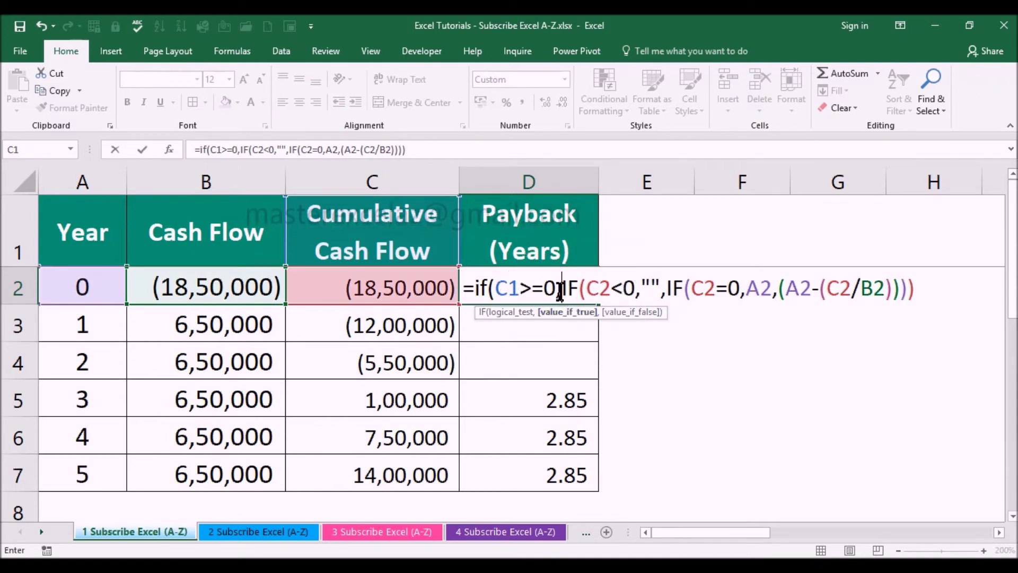
{"action": "type", "text": "\"\""}
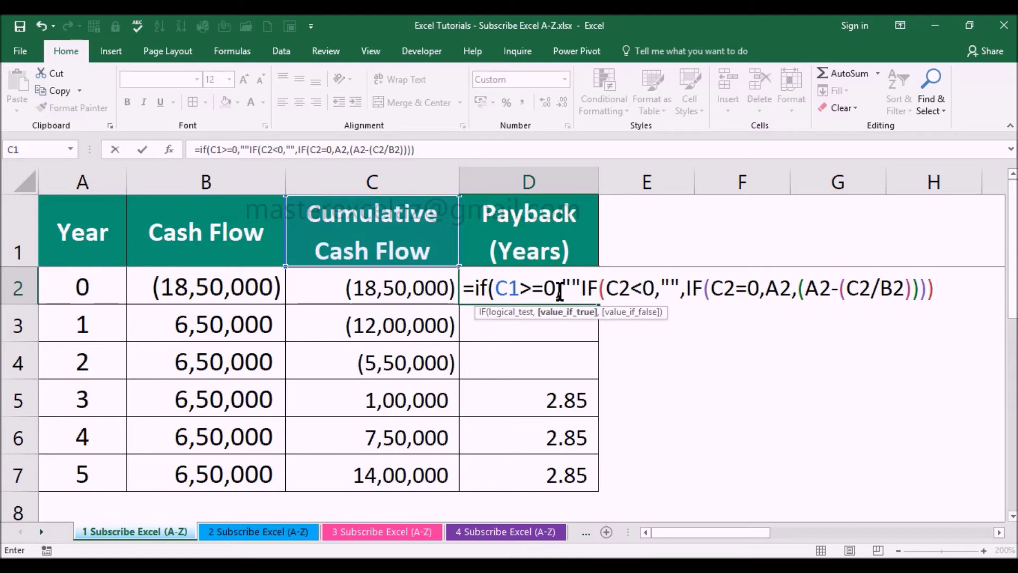
{"action": "type", "text": ","}
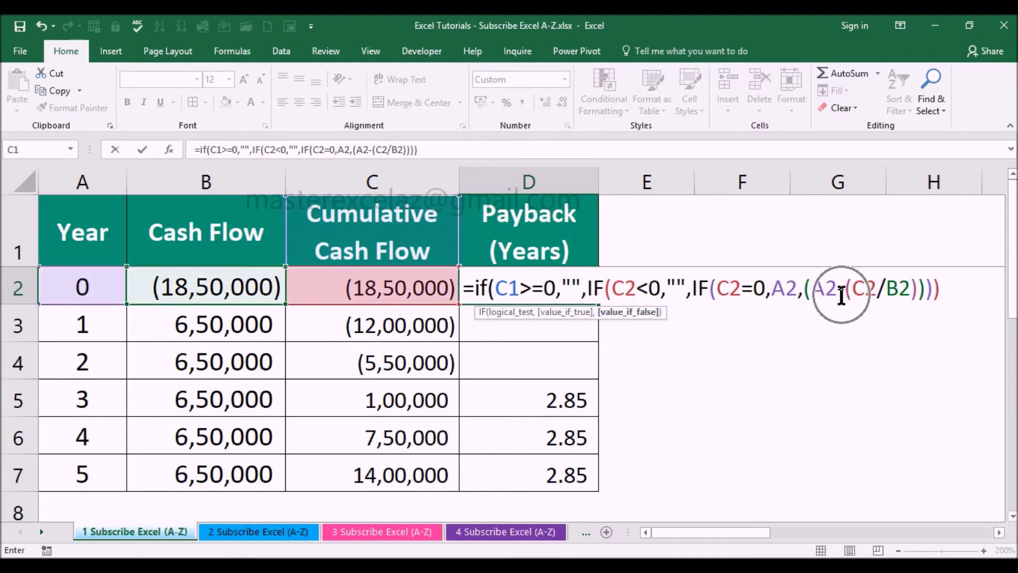
Step: Close the outer IF with a final parenthesis, enter the D2 formula and fill it down through D7
{"action": "left_click", "coordinate": [961, 290]}
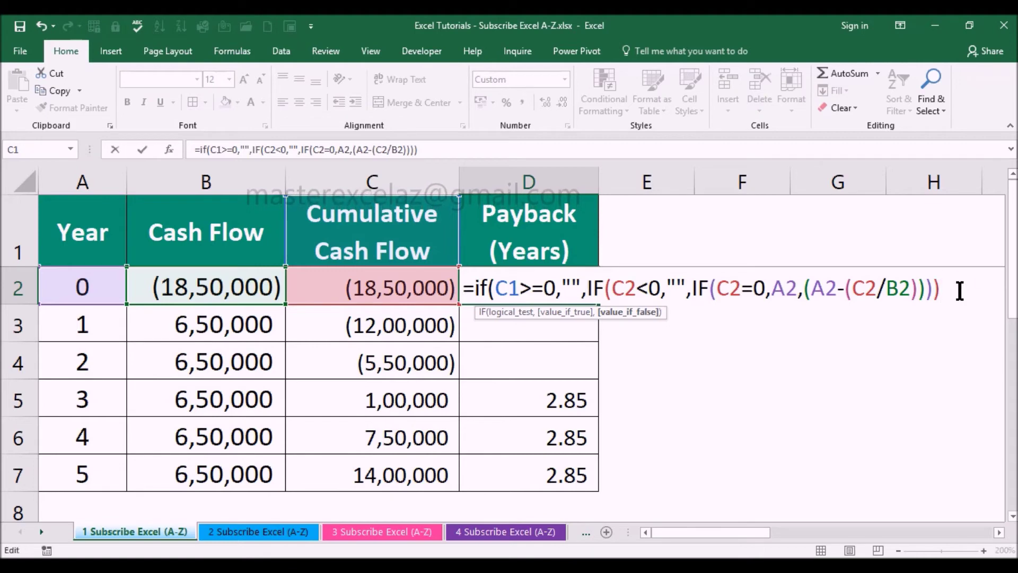
{"action": "type", "text": ")"}
{"action": "key", "text": "Return"}
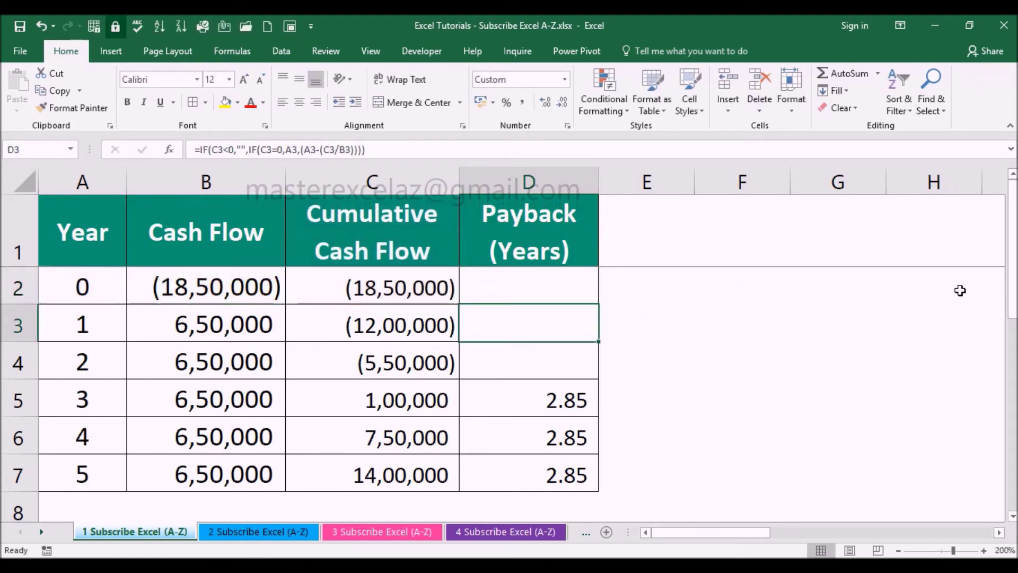
{"action": "left_click", "coordinate": [573, 277]}
{"action": "left_click_drag", "start_coordinate": [594, 304], "coordinate": [596, 480]}
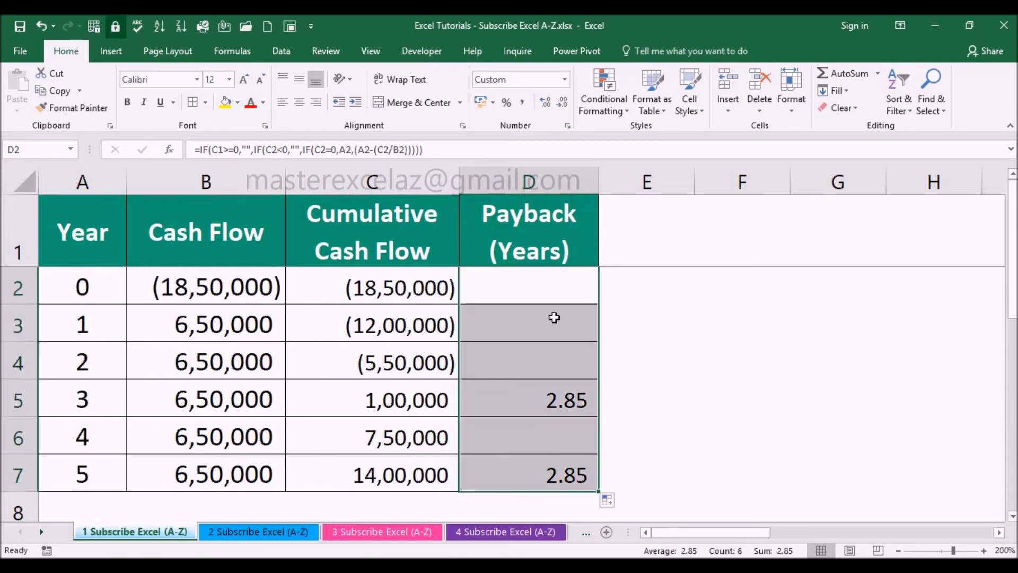
Step: Examine the revised payback formulas in column D row by row, from D2 to D7
{"action": "left_click", "coordinate": [548, 287]}
{"action": "double_click", "coordinate": [550, 290]}
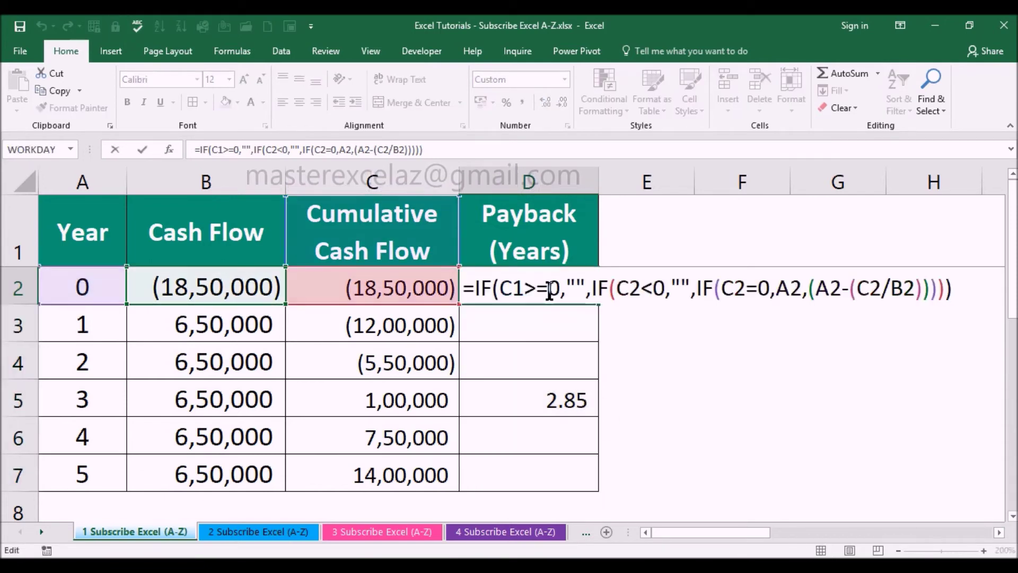
{"action": "key", "text": "Return"}
{"action": "key", "text": "F2"}
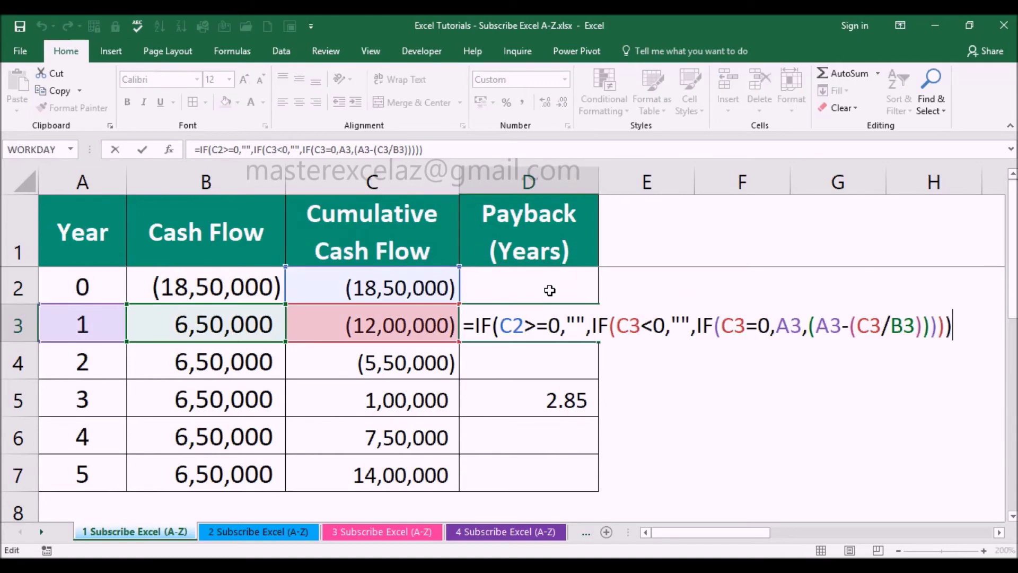
{"action": "key", "text": "Return"}
{"action": "key", "text": "F2"}
{"action": "key", "text": "Return"}
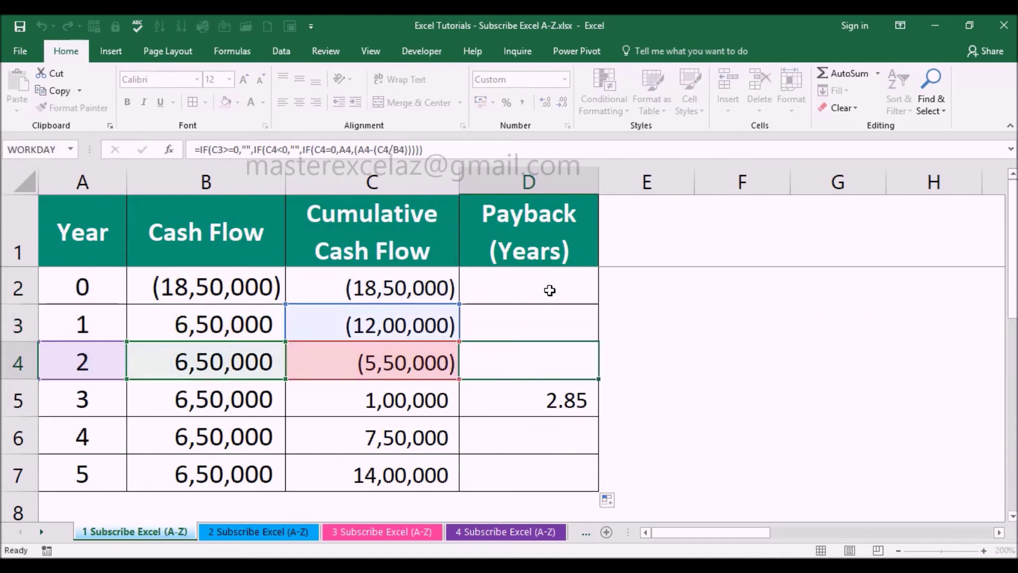
{"action": "key", "text": "F2"}
{"action": "key", "text": "Return"}
{"action": "key", "text": "F2"}
{"action": "key", "text": "Return"}
{"action": "key", "text": "Return"}
{"action": "key", "text": "F2"}
{"action": "key", "text": "Escape"}
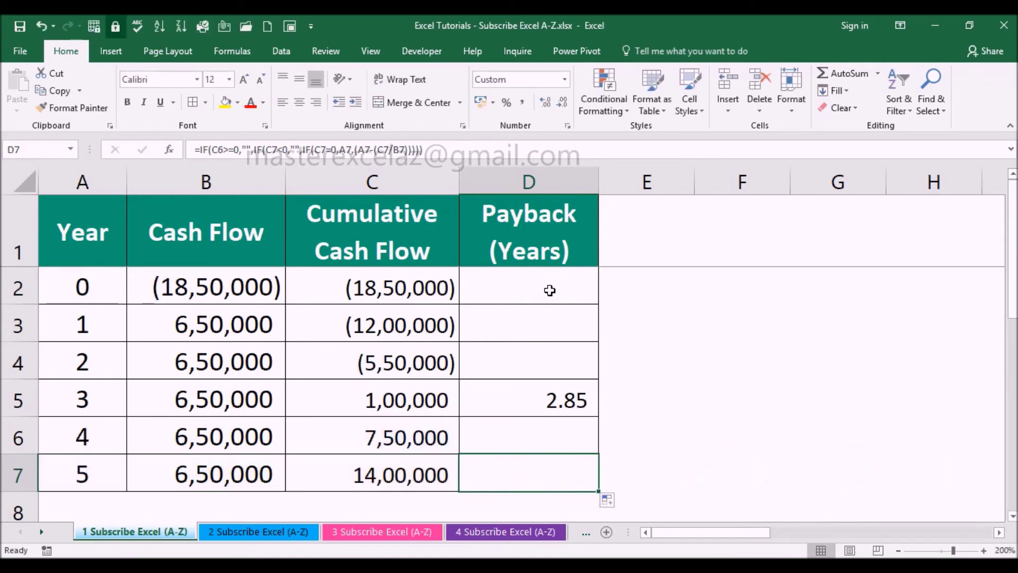
Step: Set the year 1 cash flow in B3 to 450000, fill it down through B7 and check the payback in D7
{"action": "left_click", "coordinate": [271, 318]}
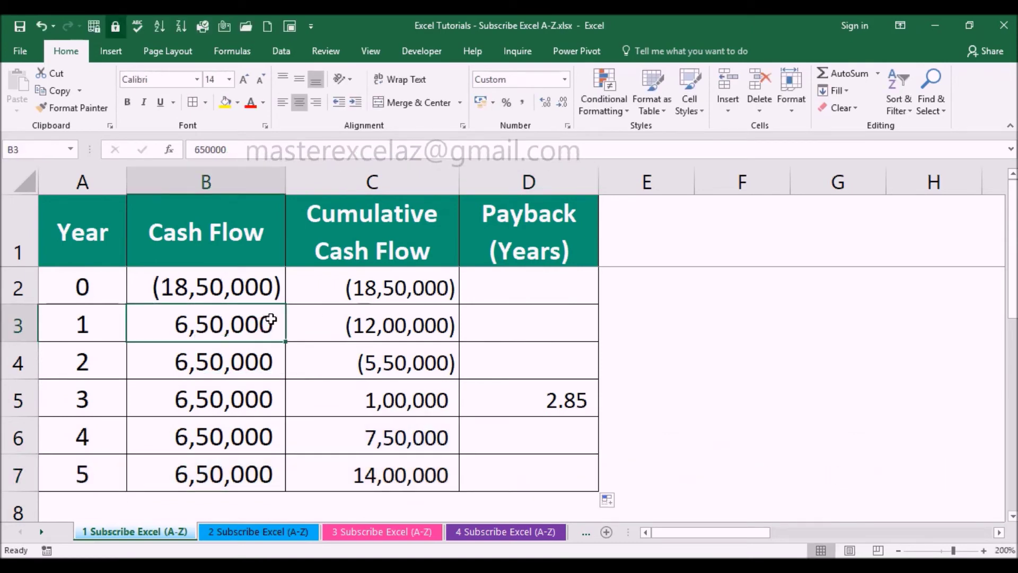
{"action": "type", "text": "450000"}
{"action": "key", "text": "Return"}
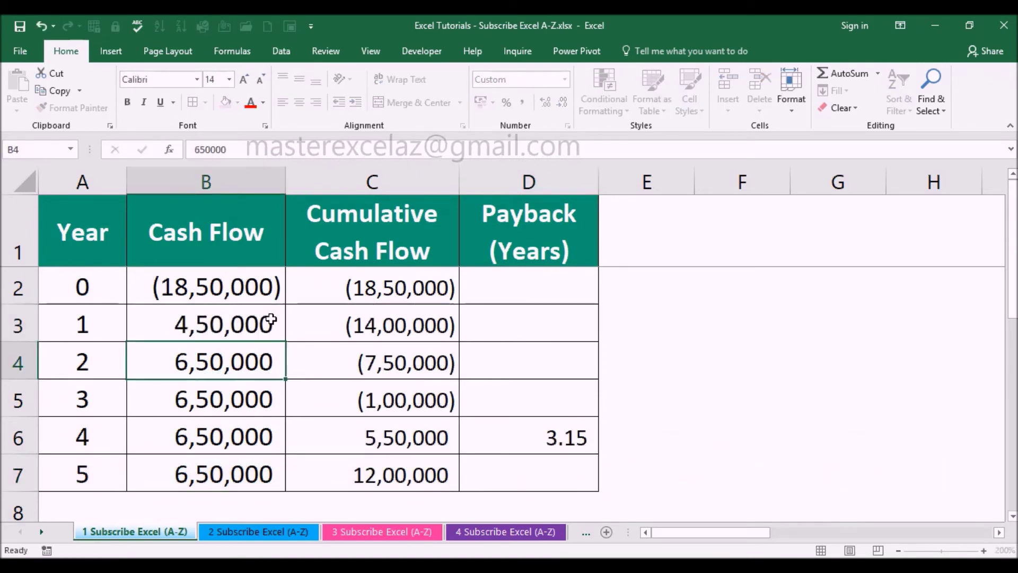
{"action": "left_click", "coordinate": [271, 319]}
{"action": "key", "text": "ctrl+shift+Down"}
{"action": "key", "text": "ctrl+d"}
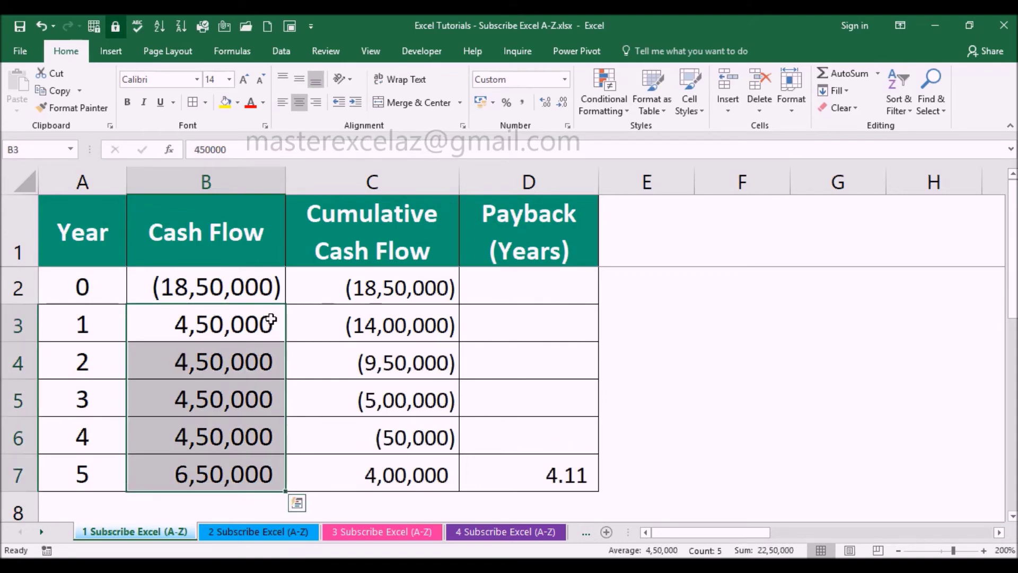
{"action": "left_click", "coordinate": [542, 459]}
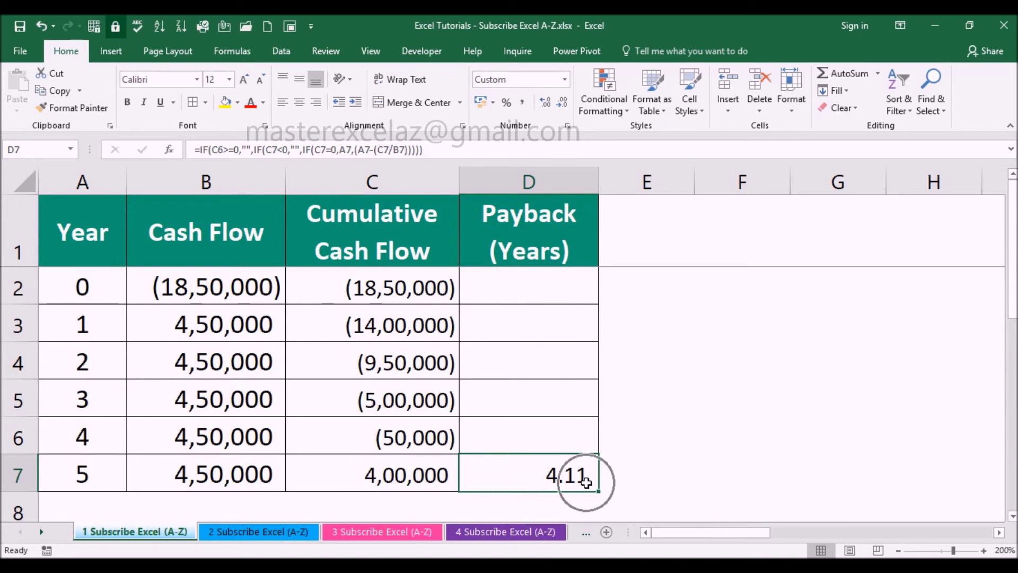
Step: Set the year 1 cash flow in B3 to 5,00,000 and check the payback in D6
{"action": "left_click", "coordinate": [217, 333]}
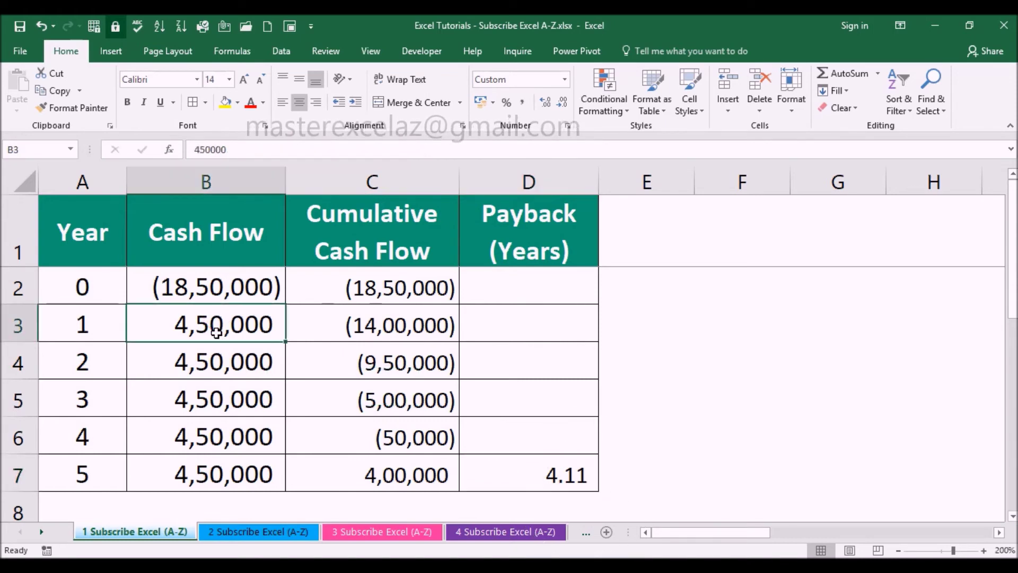
{"action": "type", "text": "5,00,000"}
{"action": "key", "text": "Return"}
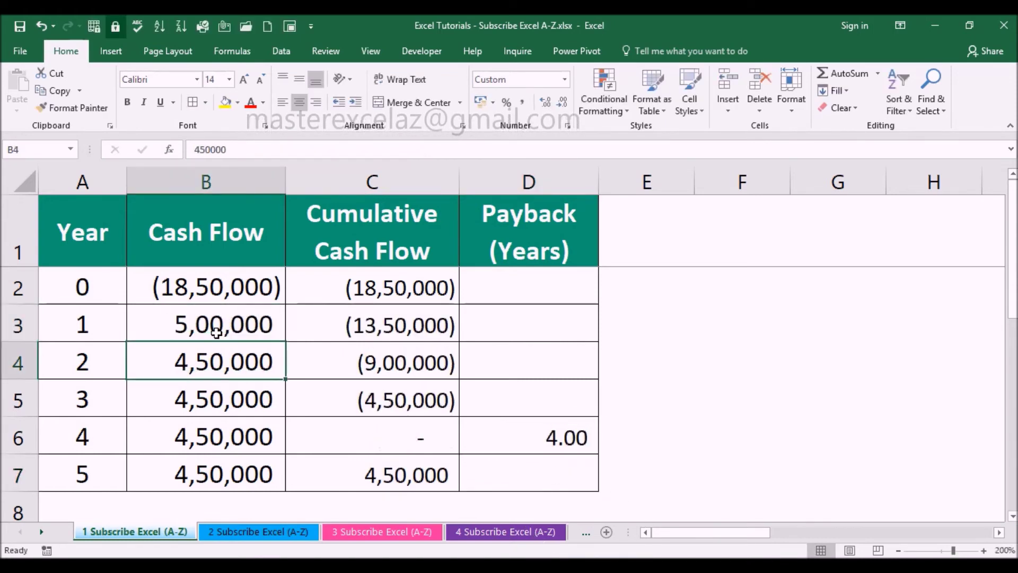
{"action": "left_click", "coordinate": [553, 439]}
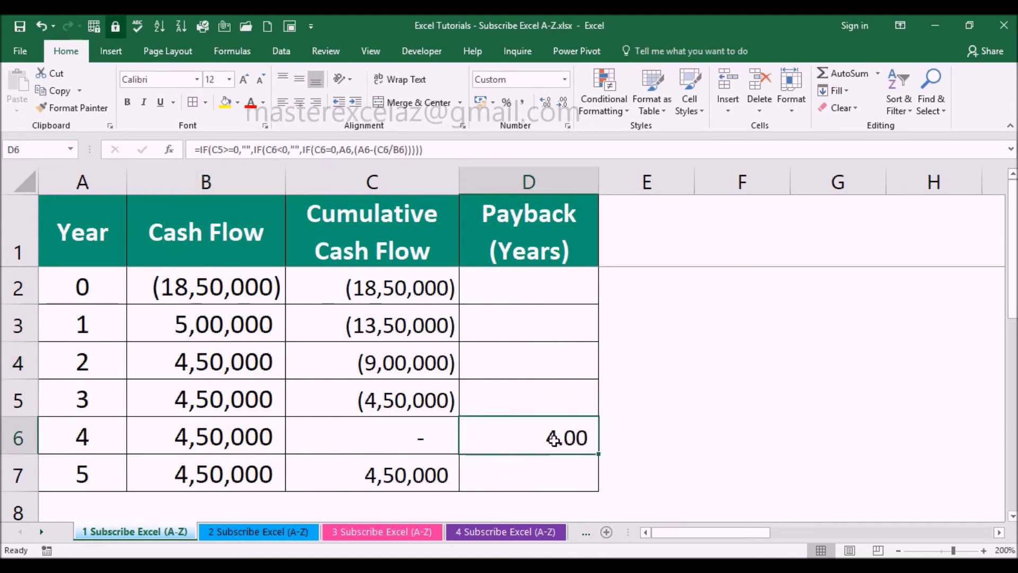
Step: Set the year 1 cash flow in B3 to 700000, fill it down through B7 and check the payback in D5
{"action": "left_click", "coordinate": [259, 330]}
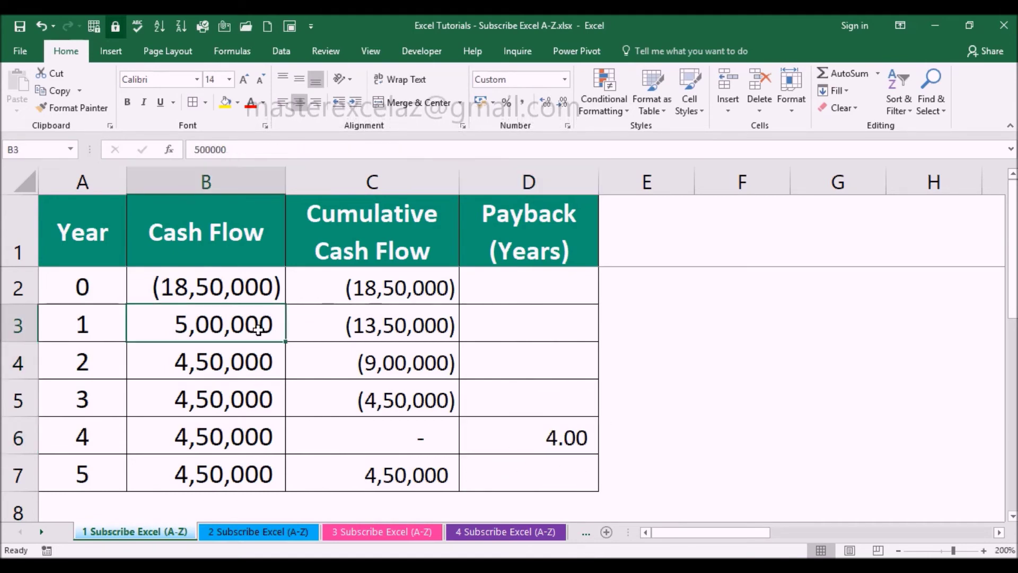
{"action": "type", "text": "700000"}
{"action": "key", "text": "Return"}
{"action": "left_click", "coordinate": [258, 330]}
{"action": "key", "text": "ctrl+shift+Down"}
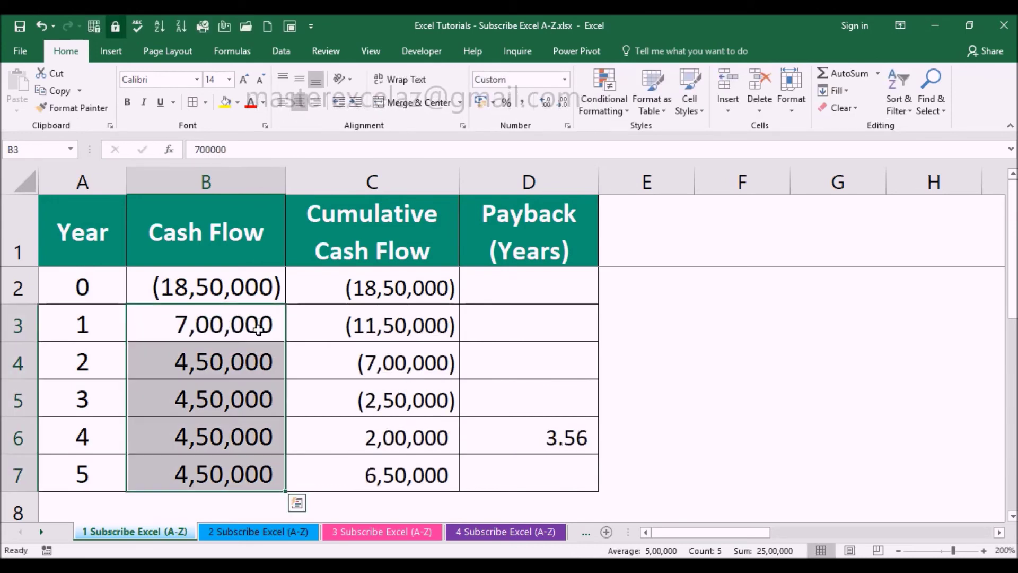
{"action": "key", "text": "ctrl+d"}
{"action": "left_click", "coordinate": [572, 400]}
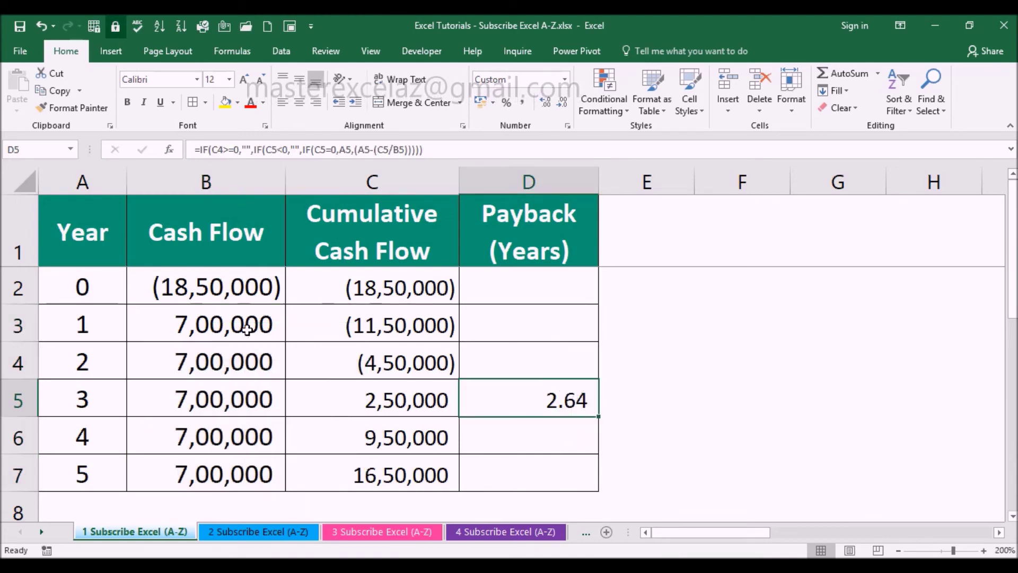
Step: Set the year 2 cash flow in B4 to 400000
{"action": "left_click", "coordinate": [242, 361]}
{"action": "type", "text": "4,00,00"}
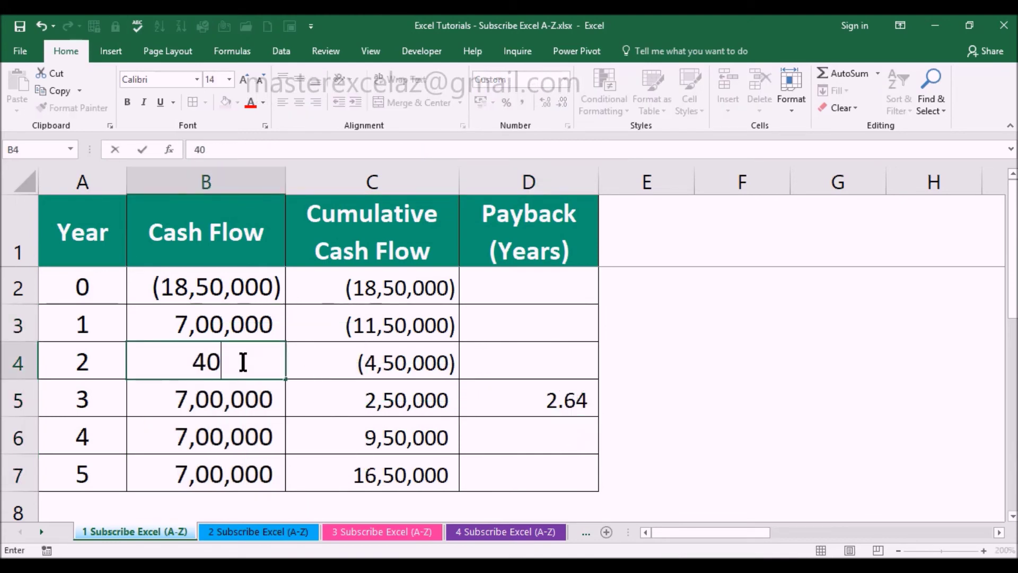
{"action": "type", "text": "0000"}
{"action": "key", "text": "Return"}
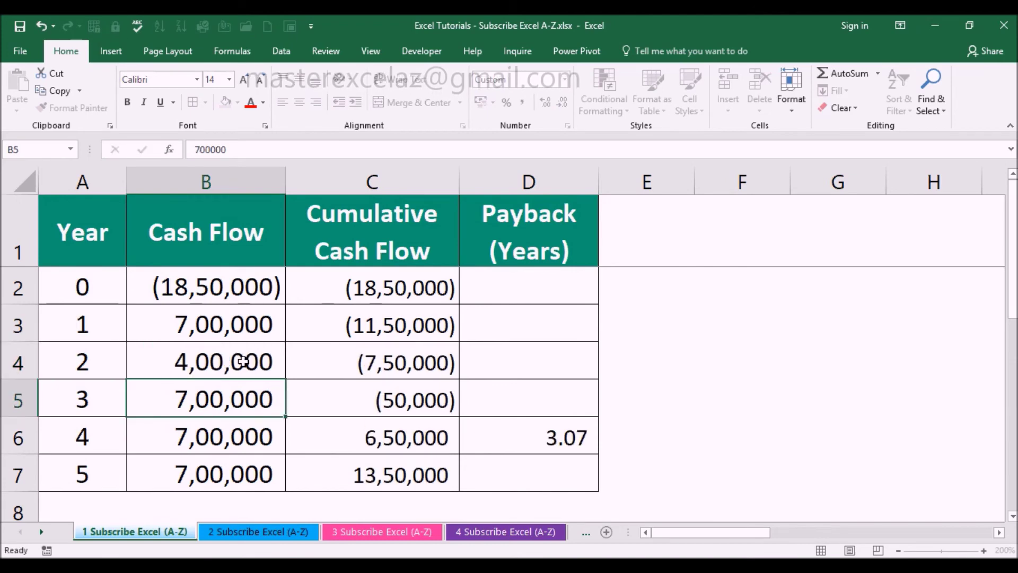
Step: Copy the year 2 cash flow of 4,00,000 from B4 into the year 3 and year 4 cells, B5 and B6
{"action": "left_click", "coordinate": [243, 362]}
{"action": "key", "text": "Down"}
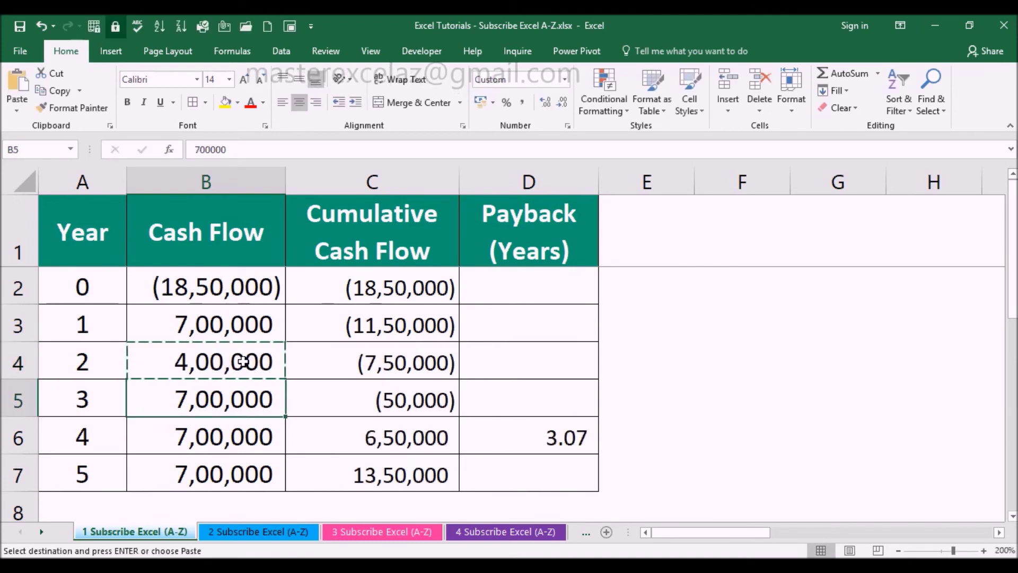
{"action": "key", "text": "ctrl+v"}
{"action": "key", "text": "Down"}
{"action": "key", "text": "ctrl+v"}
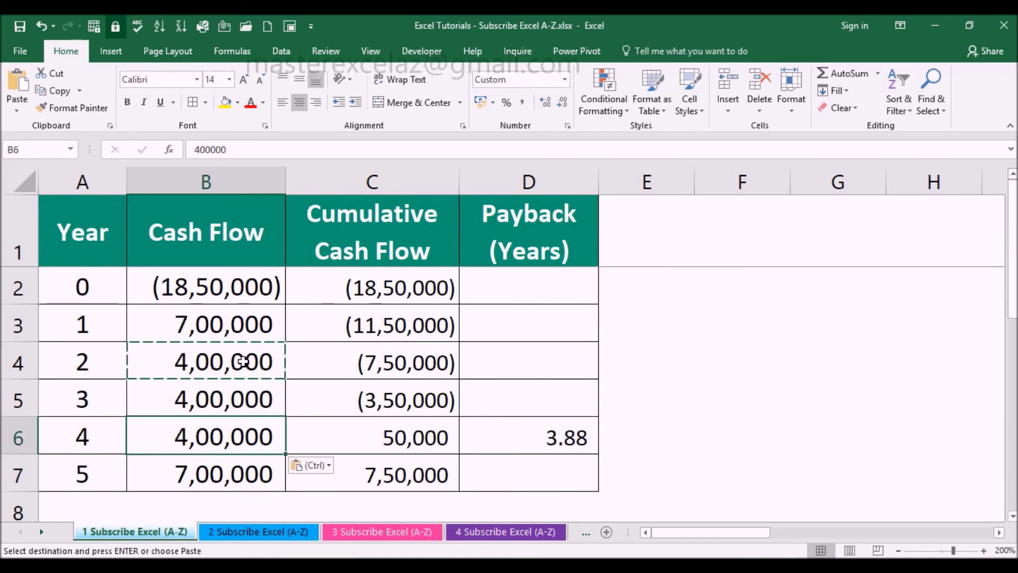
{"action": "key", "text": "Escape"}
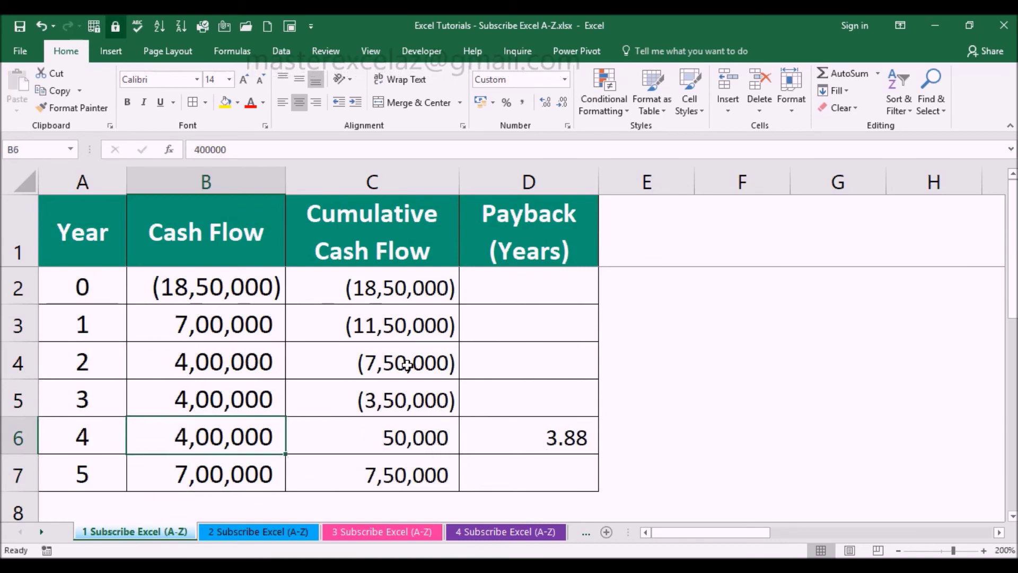
Step: Set the year 1 cash flow in B3 to 900000 and fill it down through B7
{"action": "left_click", "coordinate": [237, 325]}
{"action": "type", "text": "900000"}
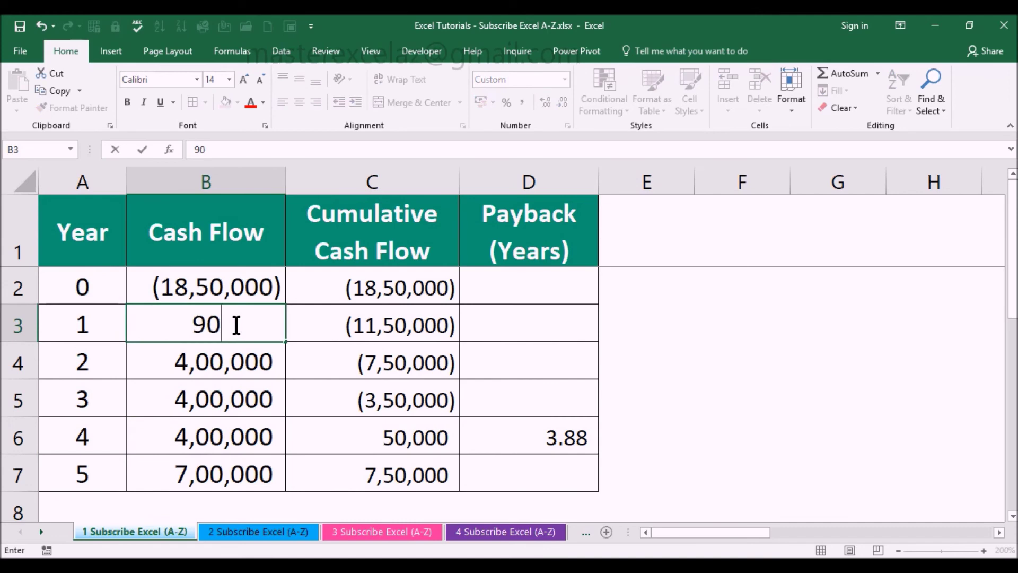
{"action": "key", "text": "Return"}
{"action": "left_click", "coordinate": [237, 324]}
{"action": "key", "text": "shift+Down"}
{"action": "key", "text": "shift+Down"}
{"action": "key", "text": "shift+Down"}
{"action": "key", "text": "shift+Down"}
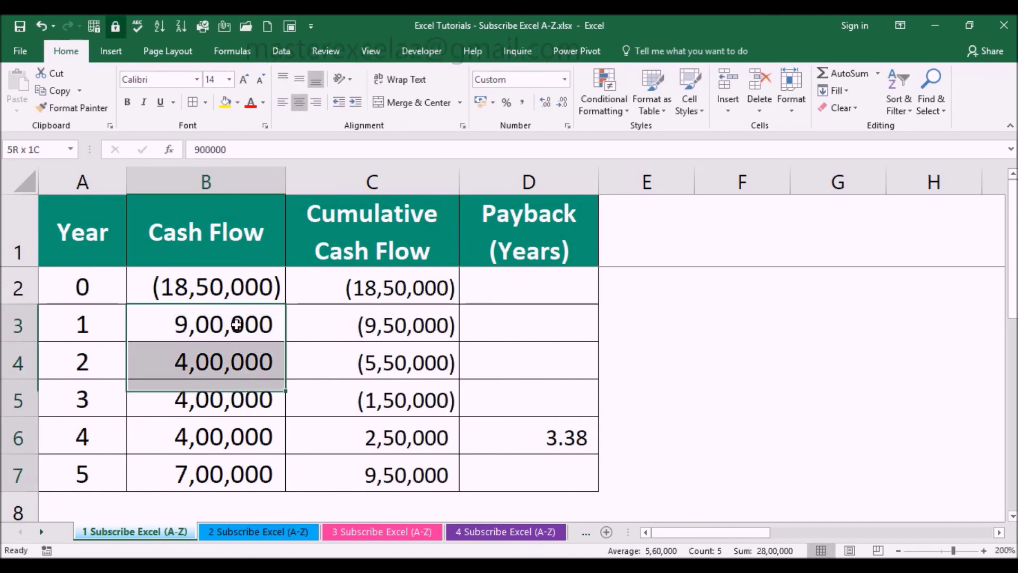
{"action": "key", "text": "ctrl+d"}
Step: Set the year 1 cash flow in B3 to 1200000 and fill it down through B7
{"action": "left_click", "coordinate": [244, 325]}
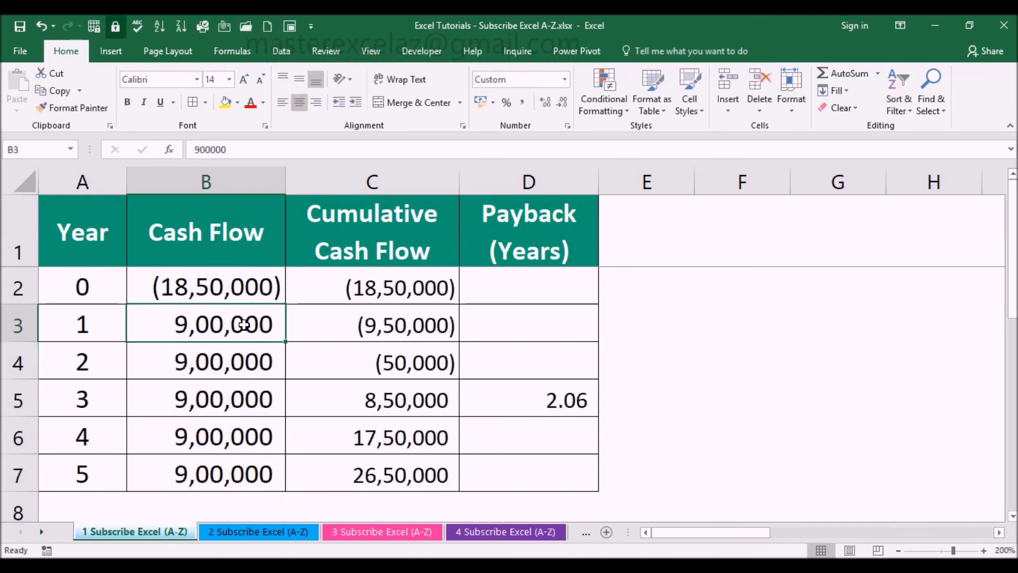
{"action": "type", "text": "120000"}
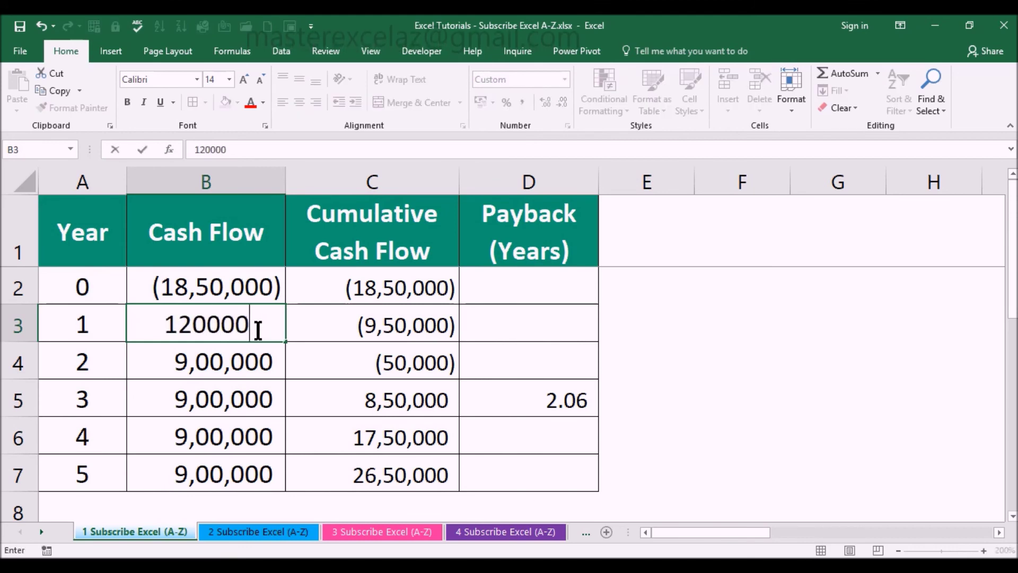
{"action": "key", "text": "Return"}
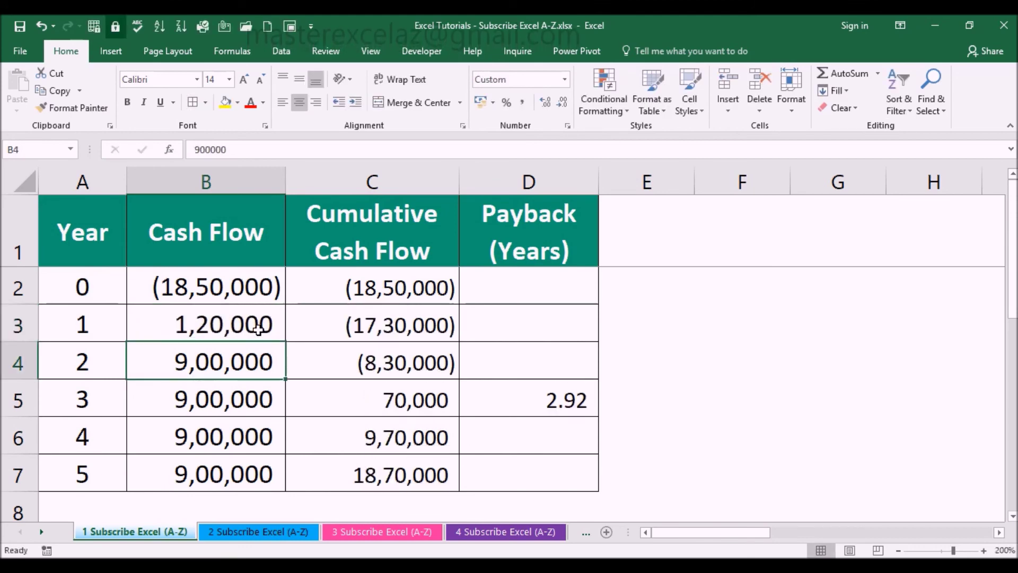
{"action": "left_click", "coordinate": [258, 329]}
{"action": "double_click", "coordinate": [258, 330]}
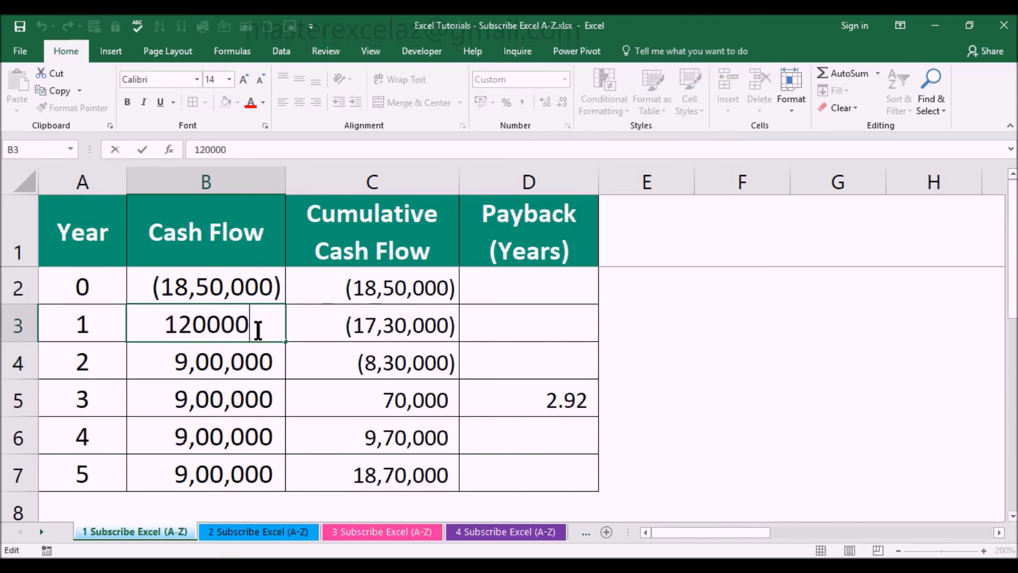
{"action": "type", "text": "0"}
{"action": "key", "text": "Return"}
{"action": "left_click", "coordinate": [258, 330]}
{"action": "key", "text": "ctrl+shift+Down"}
{"action": "key", "text": "ctrl+d"}
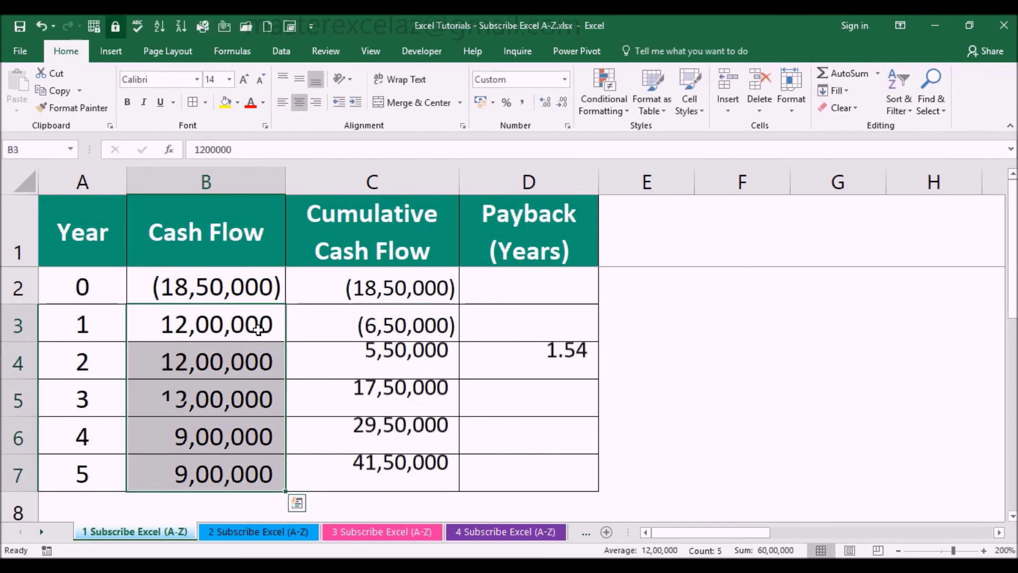
Step: Open the year 2 payback formula in D4 to examine its nested IF conditions and cell references
{"action": "key", "text": "Down"}
{"action": "key", "text": "Right"}
{"action": "key", "text": "Right"}
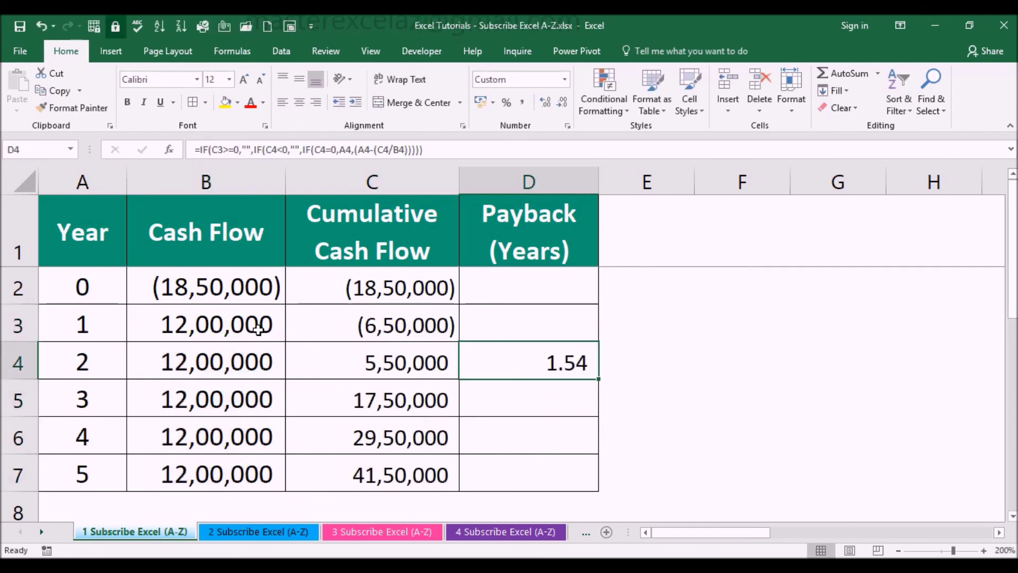
{"action": "key", "text": "F2"}
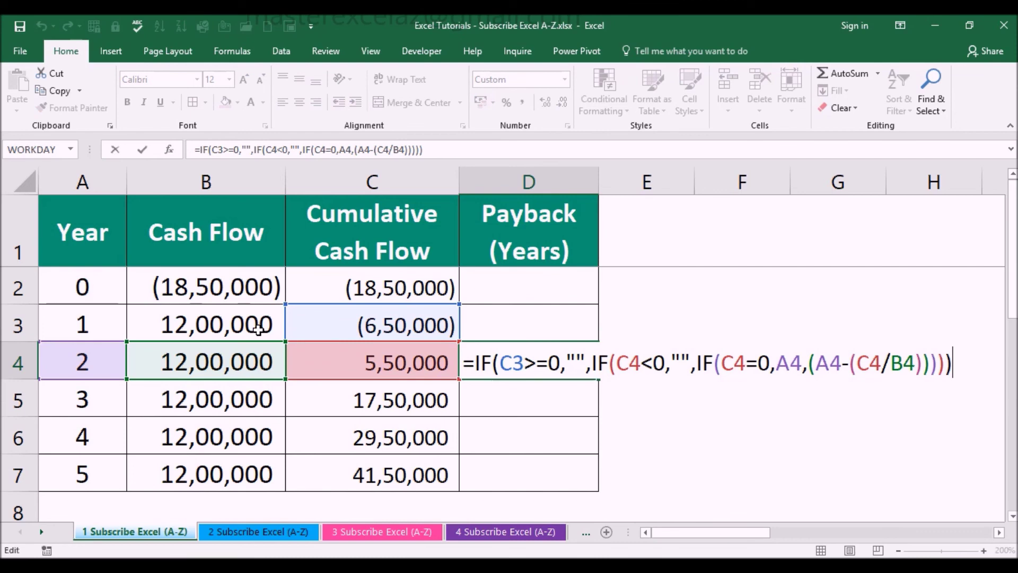